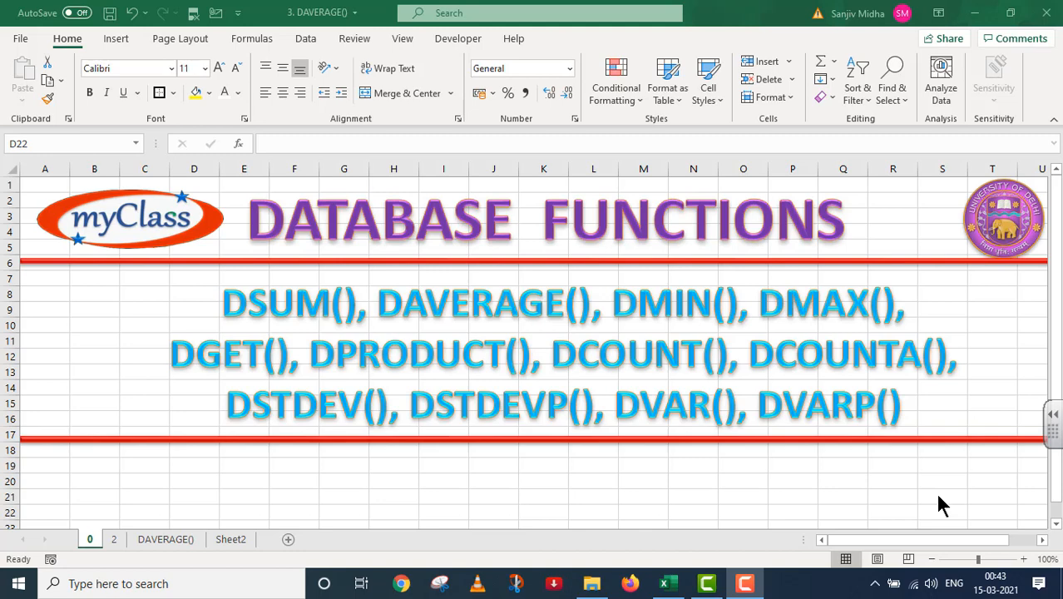
On Sheet2, enter the heading DOUBLE CRITERIA in the purple merged cell F4
{"action": "key", "text": "ctrl+Page_Down"}
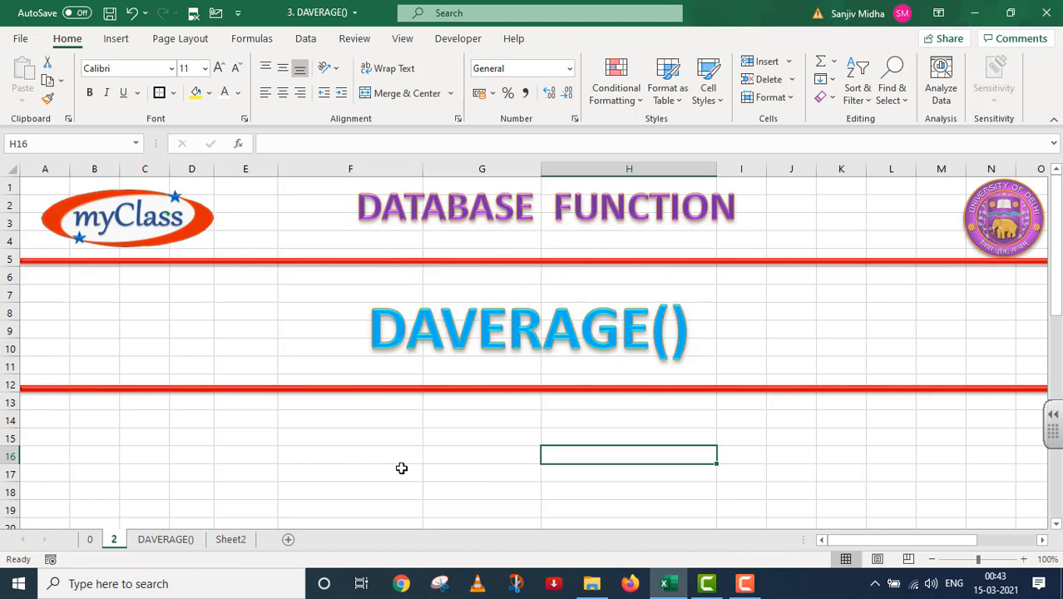
{"action": "left_click", "coordinate": [231, 541]}
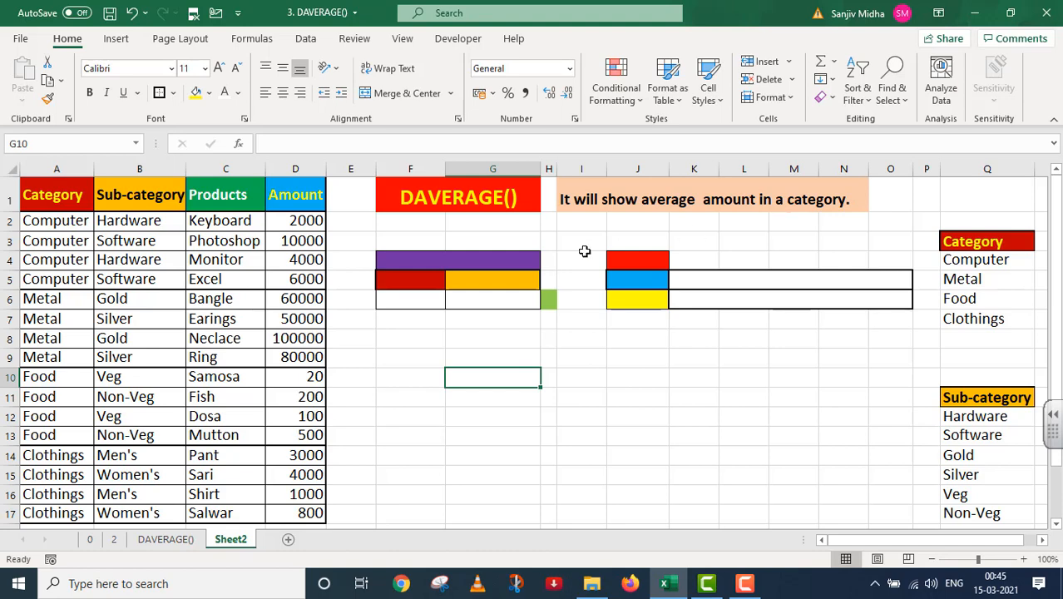
{"action": "left_click", "coordinate": [441, 262]}
{"action": "double_click", "coordinate": [442, 262]}
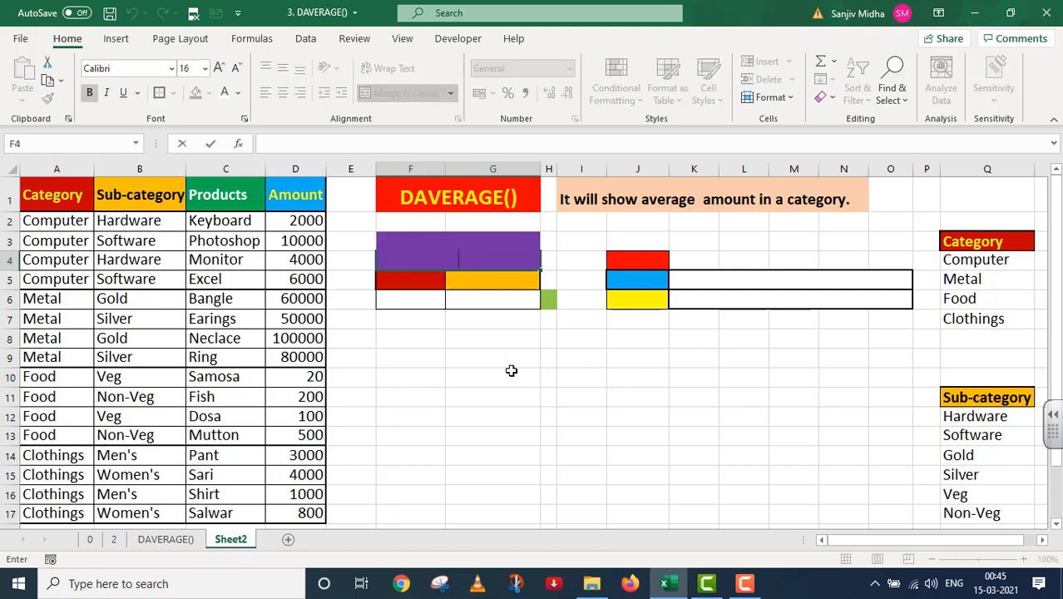
{"action": "type", "text": "DOUBLE"}
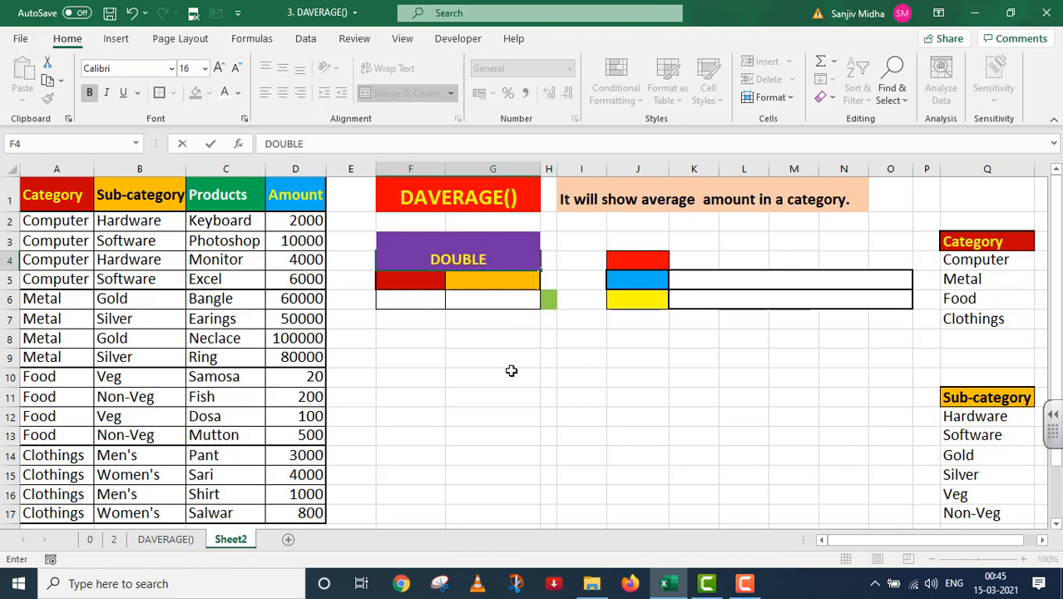
{"action": "type", "text": " CRITE"}
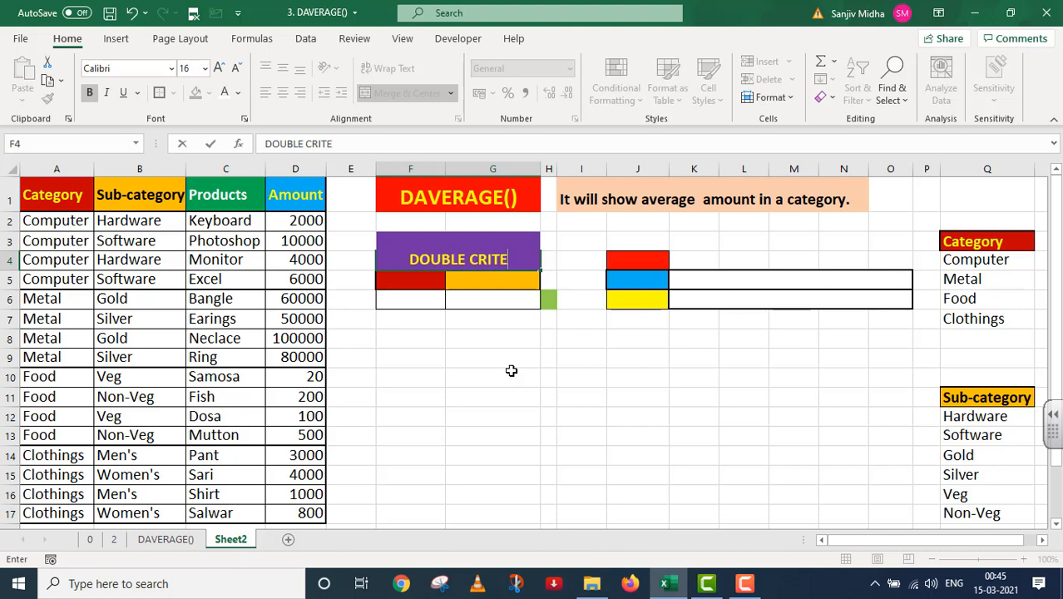
{"action": "type", "text": "RIA"}
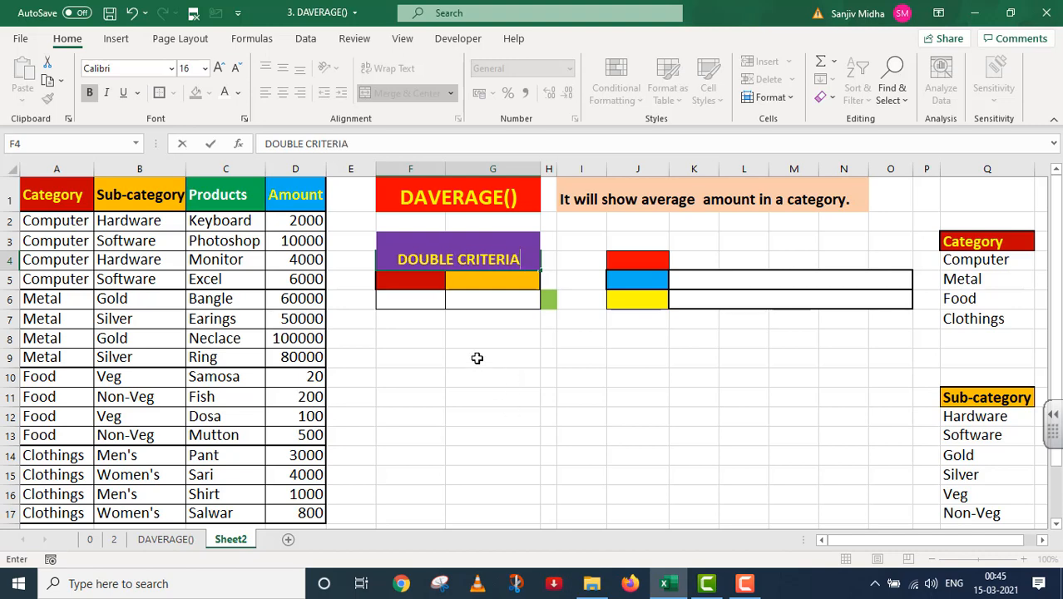
{"action": "left_click", "coordinate": [481, 358]}
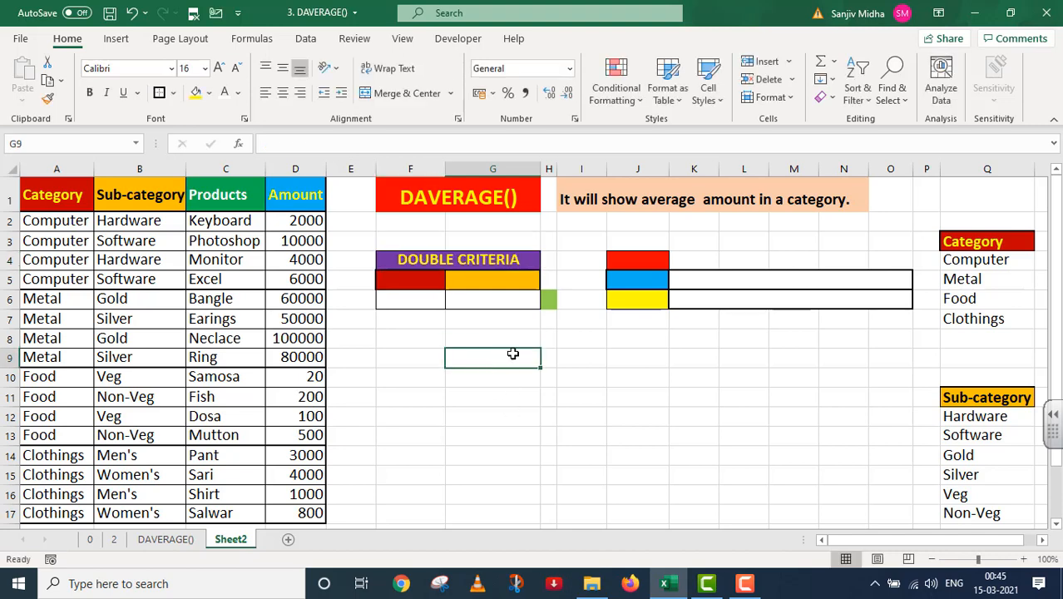
Enter the column label Category in the red cell F5 under the DOUBLE CRITERIA heading
{"action": "left_click", "coordinate": [421, 281]}
{"action": "type", "text": "C"}
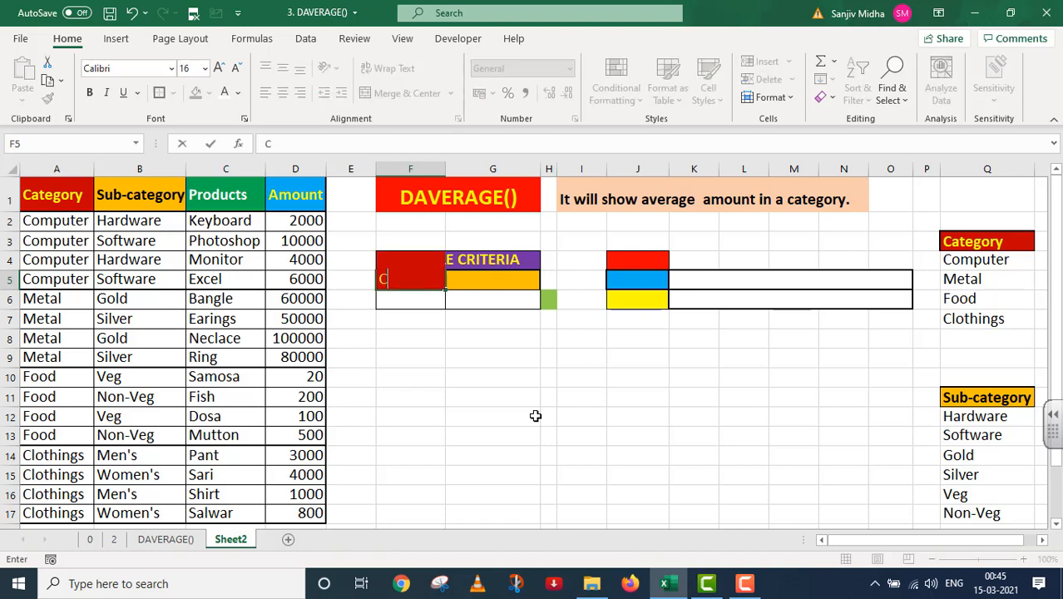
{"action": "type", "text": "ategory"}
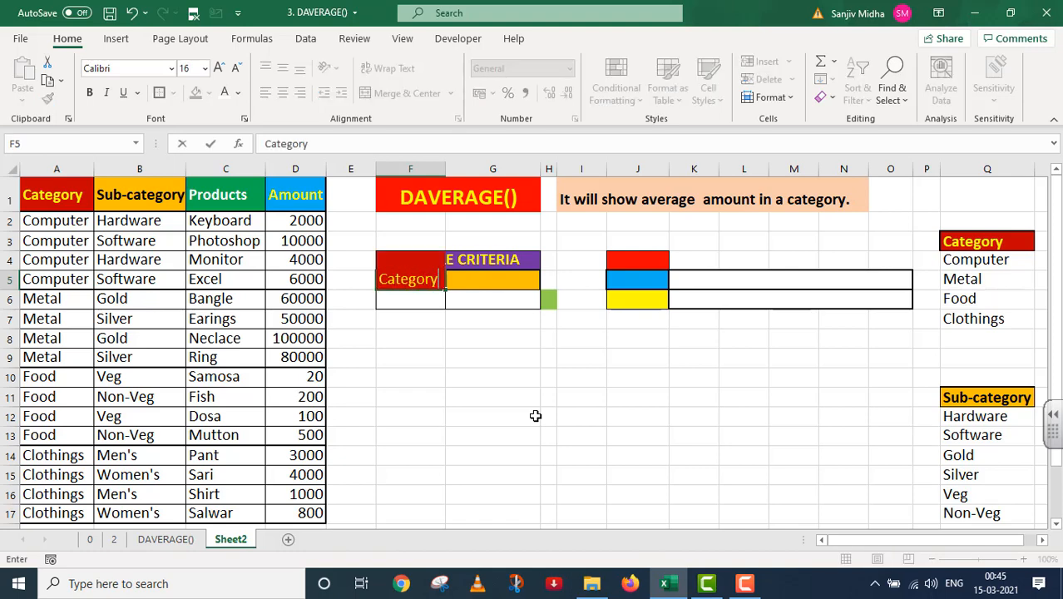
{"action": "left_click", "coordinate": [483, 484]}
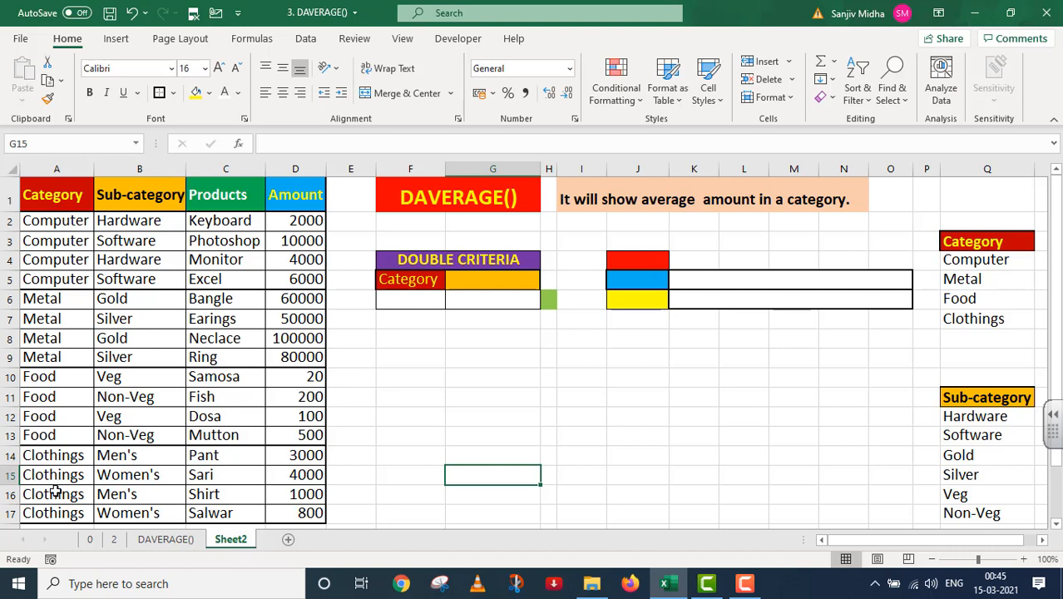
Add list data validation to cell F6 using the category names in Q4:Q7 as the source
{"action": "left_click", "coordinate": [424, 298]}
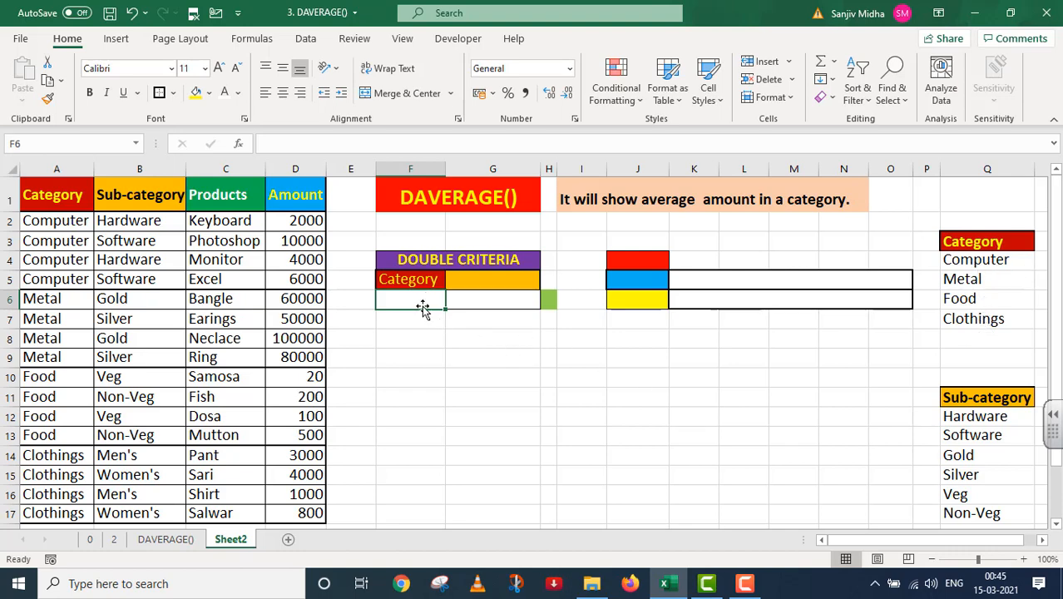
{"action": "left_click", "coordinate": [298, 39]}
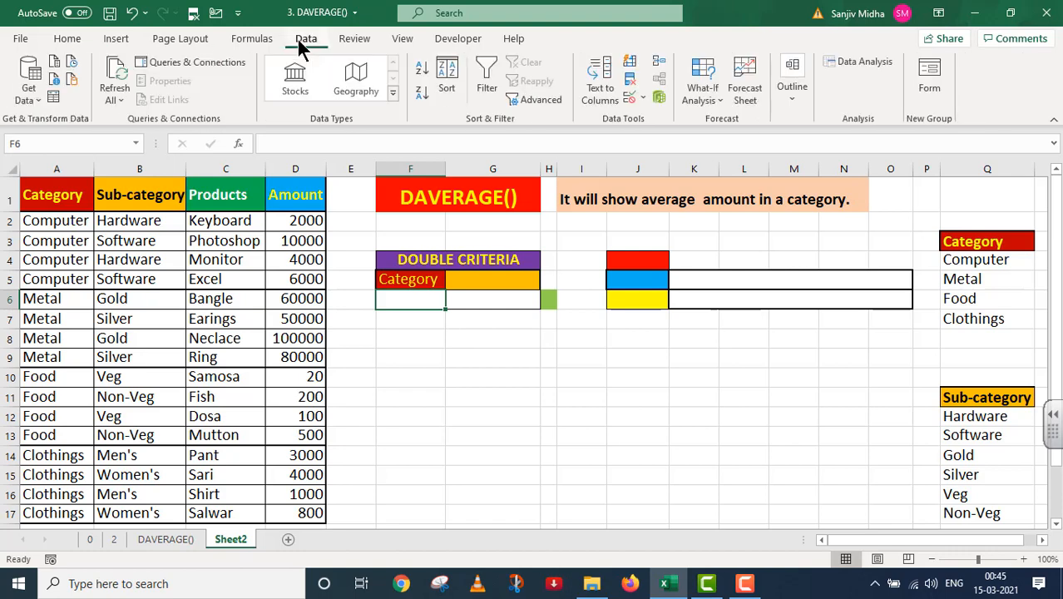
{"action": "left_click", "coordinate": [643, 98]}
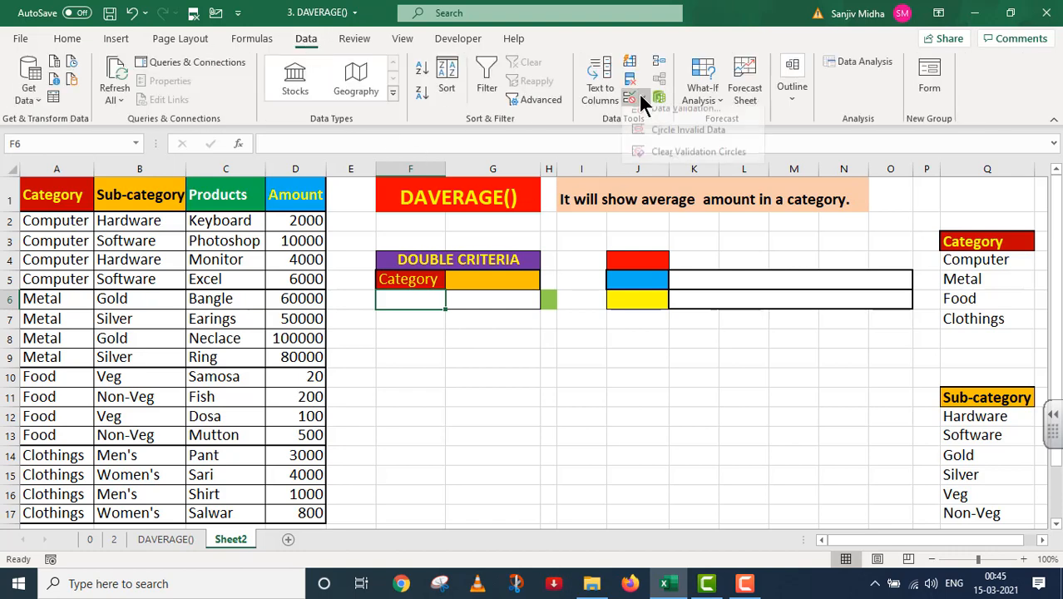
{"action": "left_click", "coordinate": [658, 119]}
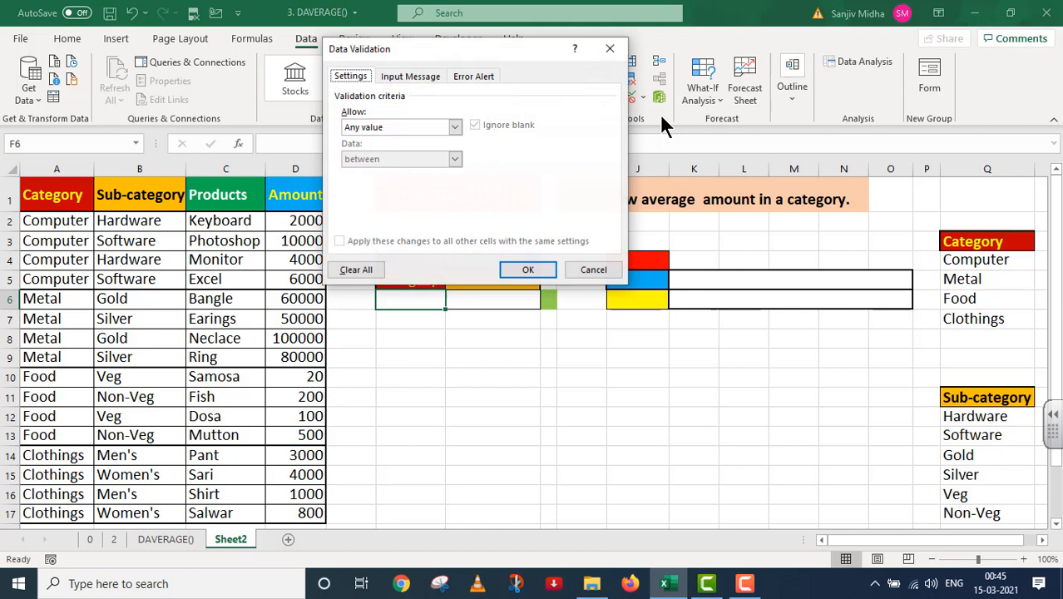
{"action": "left_click", "coordinate": [454, 127]}
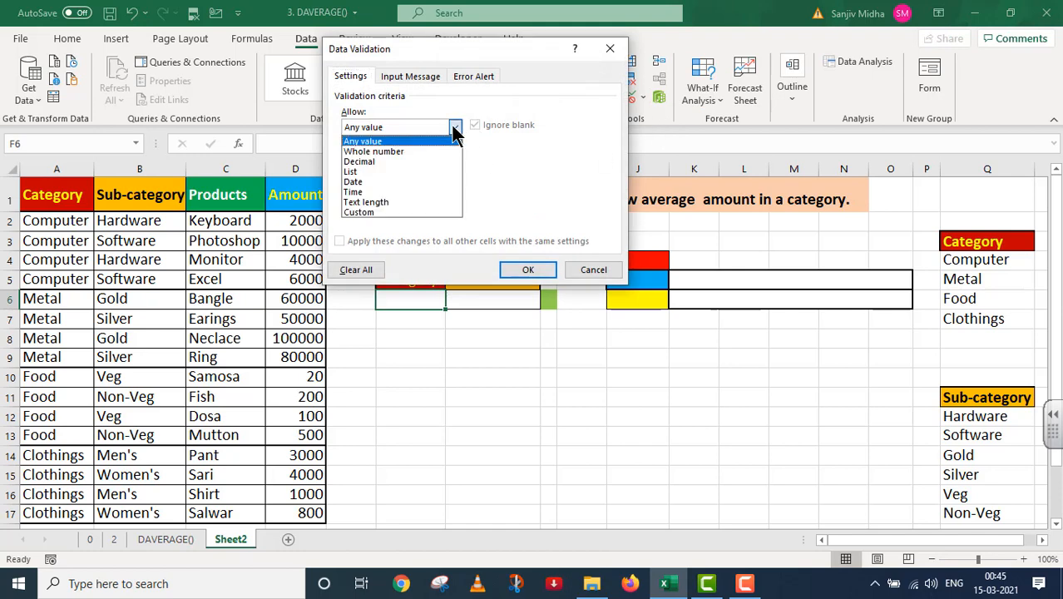
{"action": "left_click", "coordinate": [375, 172]}
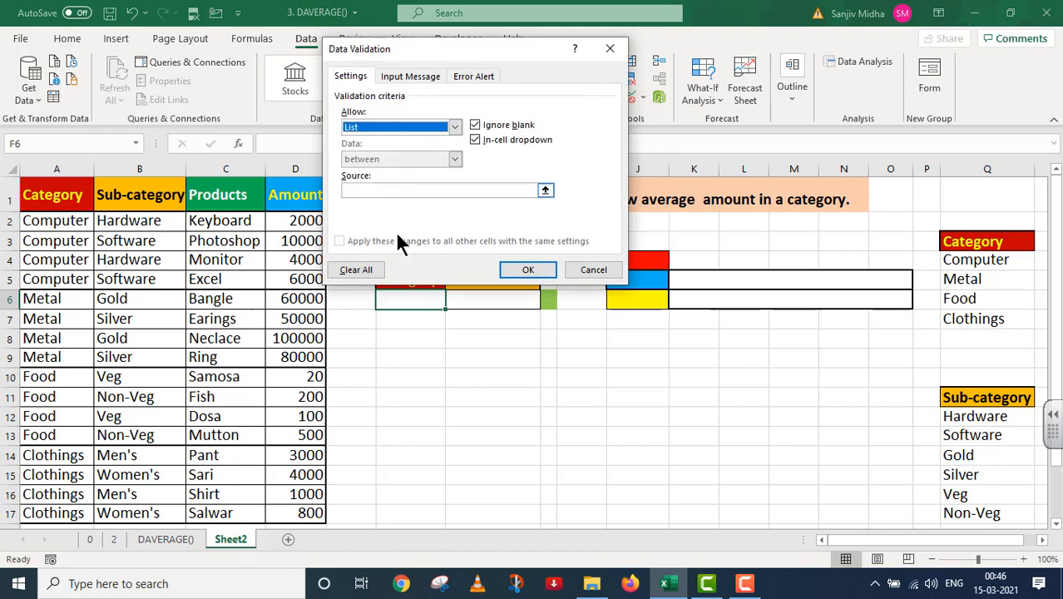
{"action": "left_click", "coordinate": [361, 191]}
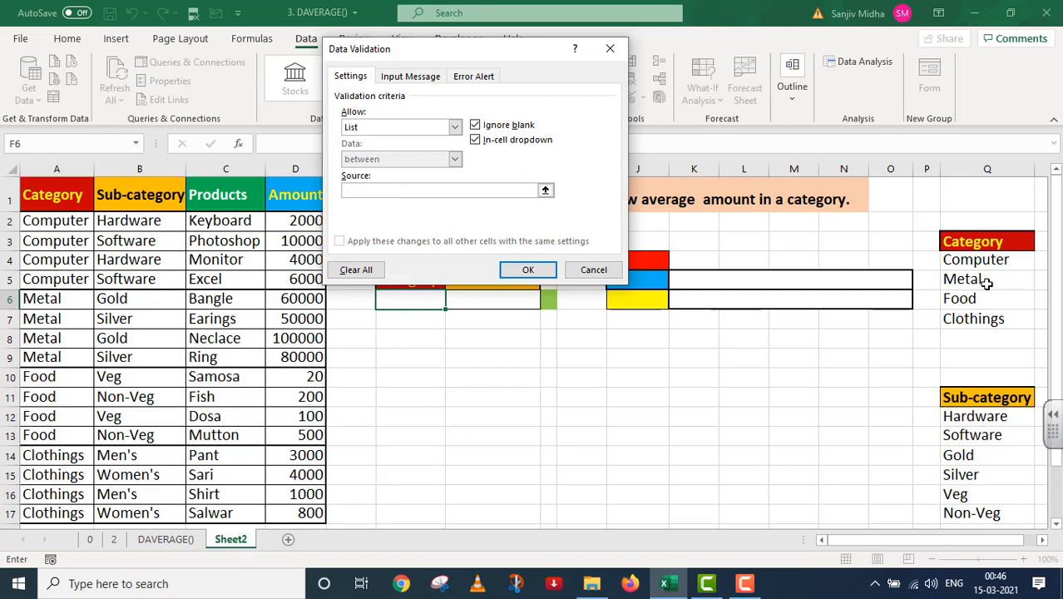
{"action": "left_click_drag", "start_coordinate": [967, 260], "coordinate": [967, 325]}
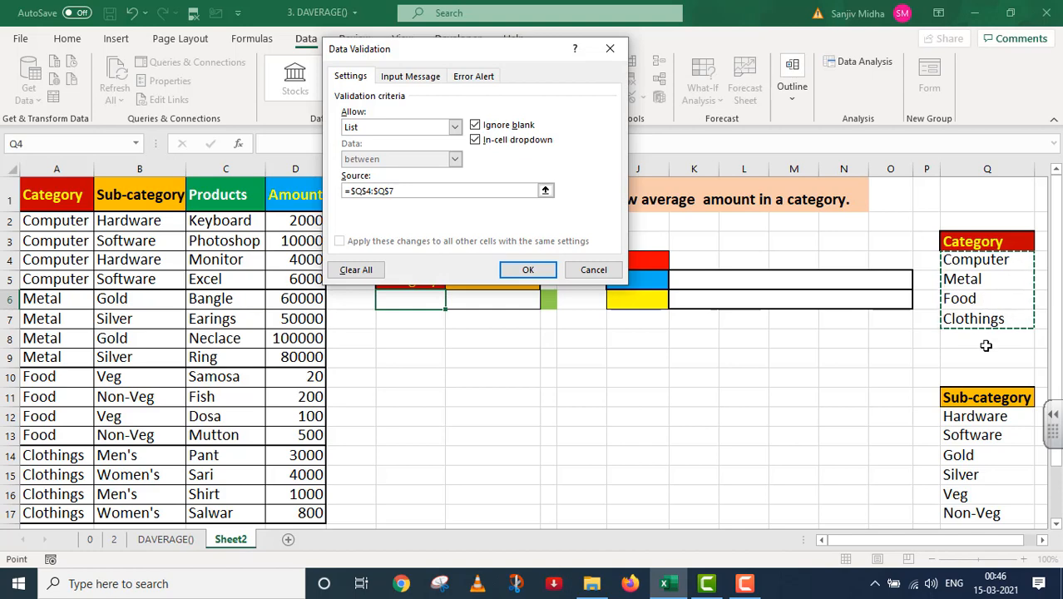
{"action": "left_click", "coordinate": [529, 270]}
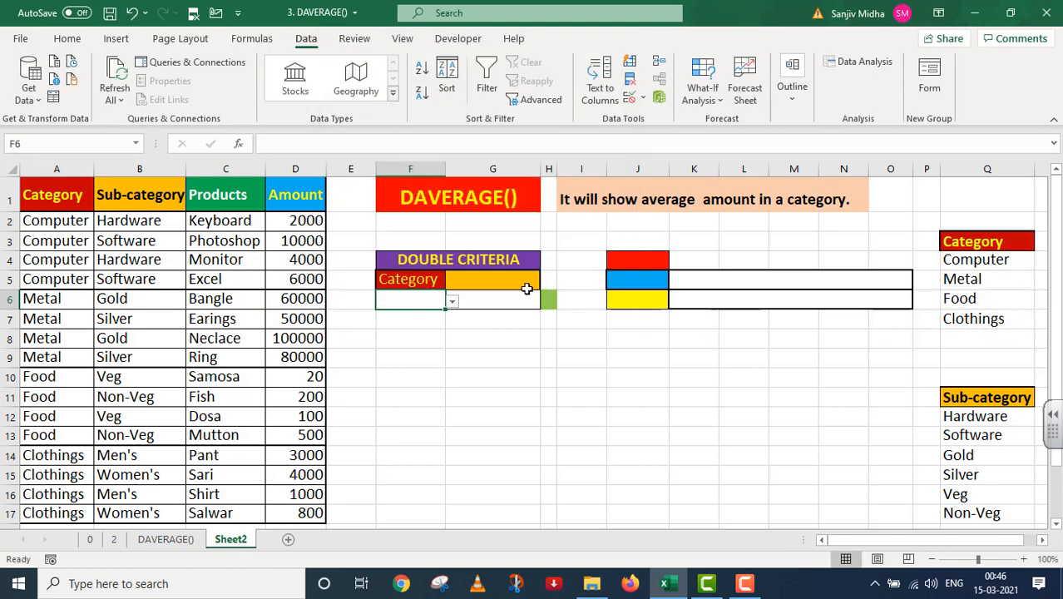
Try out the dropdown list in F6 by choosing Metal and then Food
{"action": "left_click", "coordinate": [452, 303]}
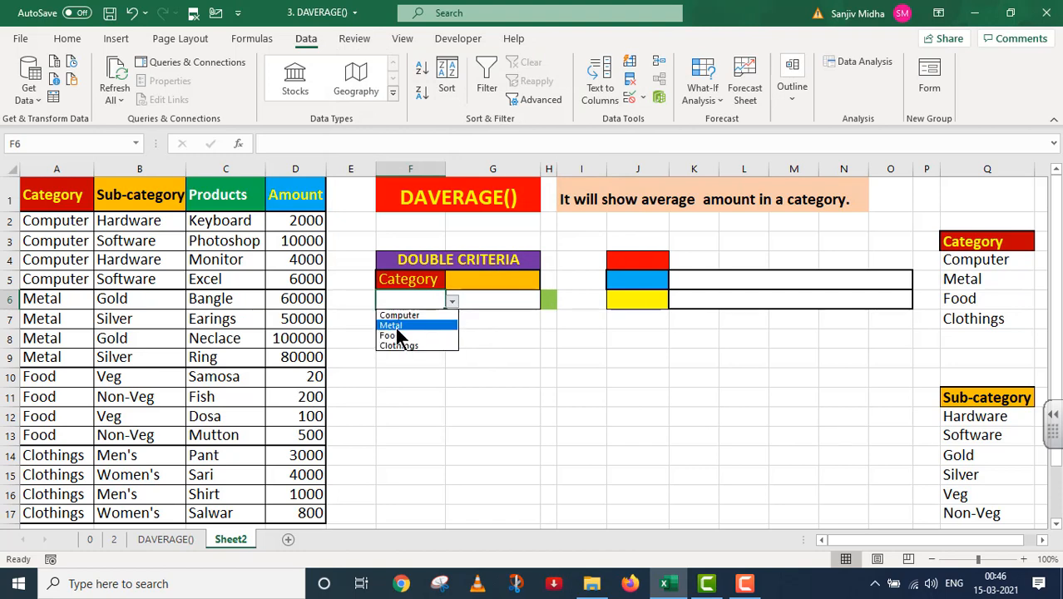
{"action": "left_click", "coordinate": [398, 327]}
{"action": "left_click", "coordinate": [452, 301]}
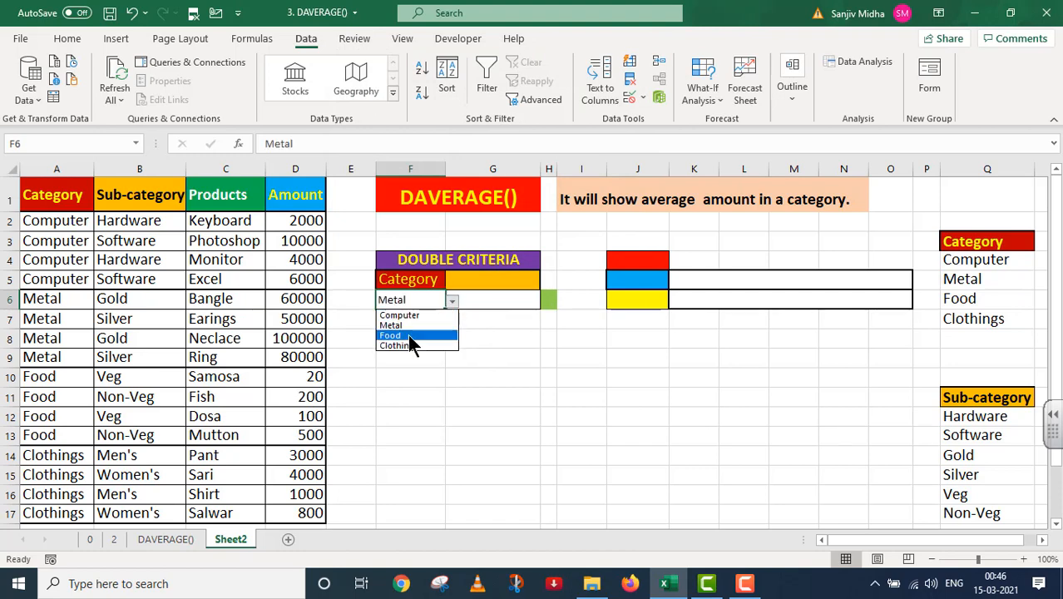
{"action": "left_click", "coordinate": [413, 336]}
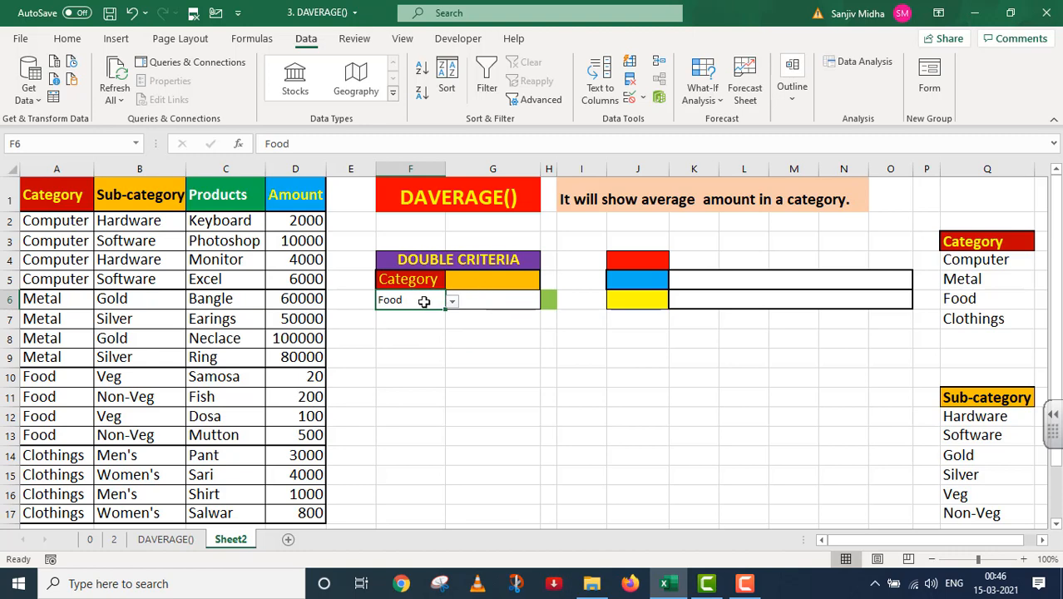
Set the font size of cells F6 and G6 to 16
{"action": "left_click", "coordinate": [73, 39]}
{"action": "left_click", "coordinate": [204, 68]}
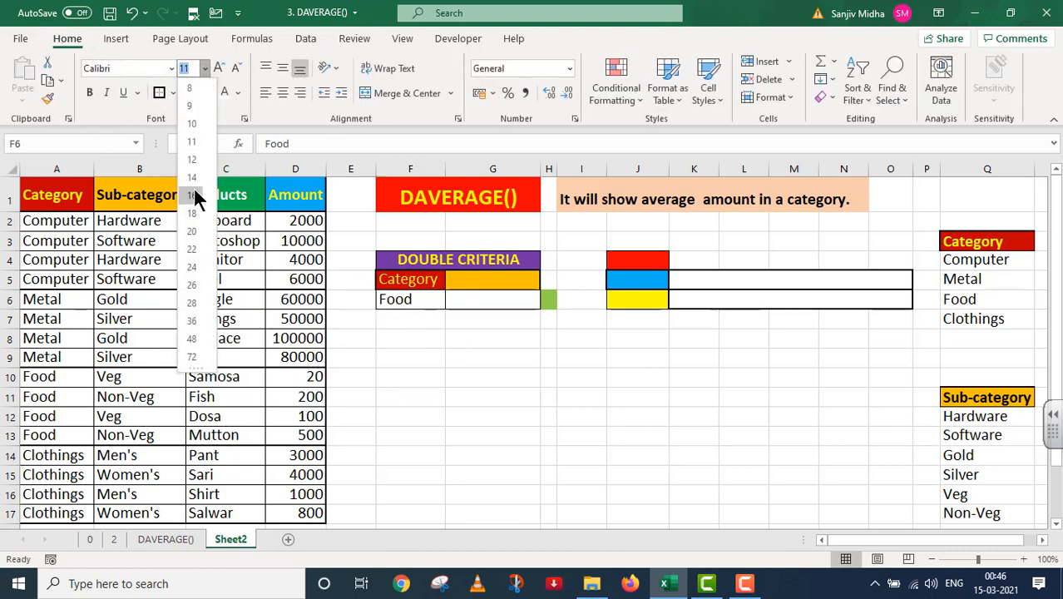
{"action": "left_click", "coordinate": [193, 186]}
{"action": "left_click", "coordinate": [476, 306]}
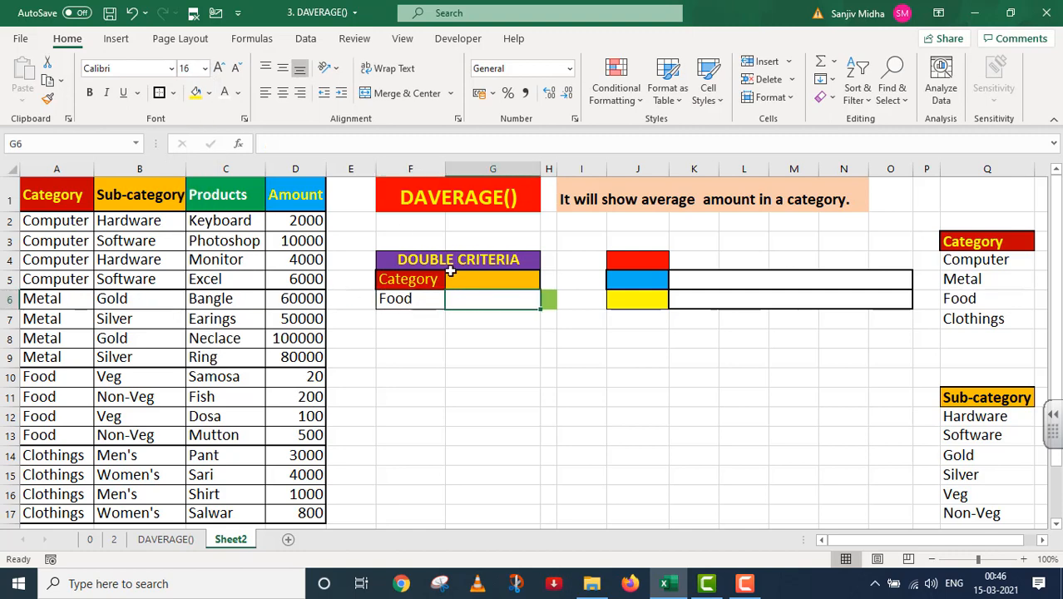
{"action": "left_click", "coordinate": [206, 69]}
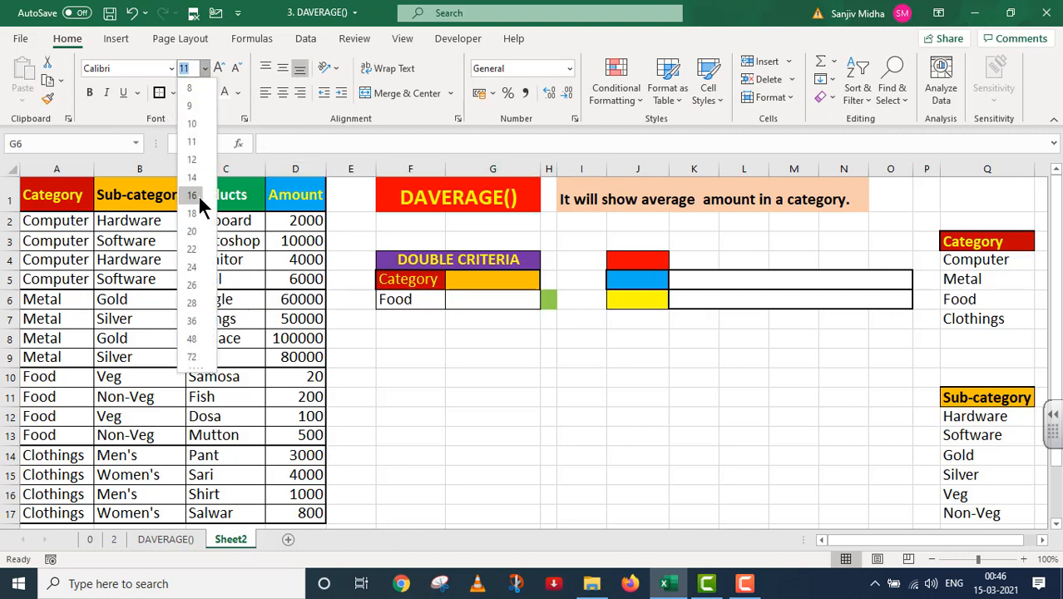
{"action": "left_click", "coordinate": [198, 194]}
{"action": "left_click", "coordinate": [442, 357]}
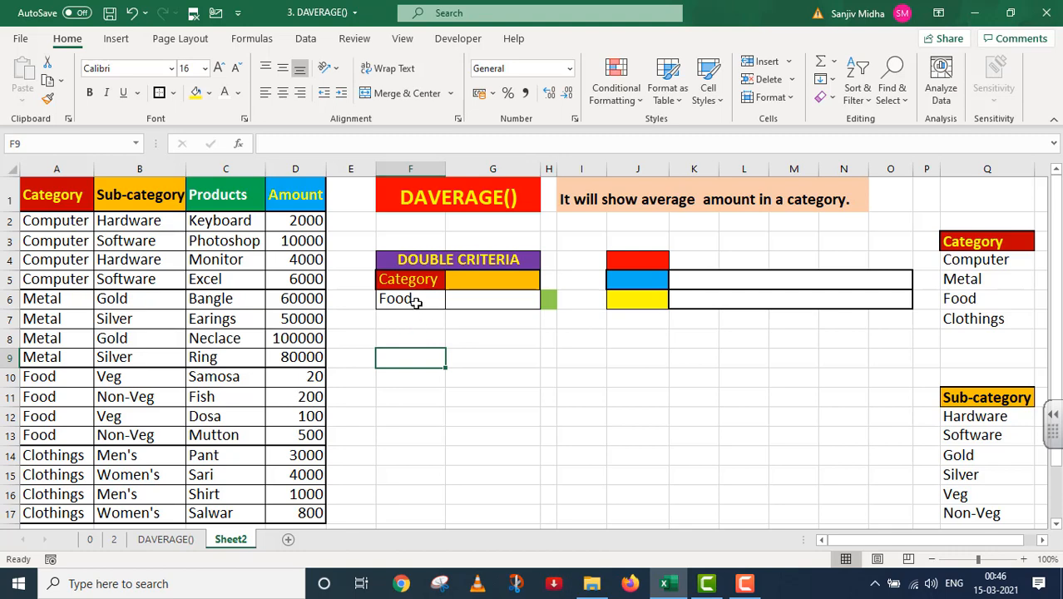
Choose Computer as the category from the dropdown list in cell F6
{"action": "left_click", "coordinate": [417, 301]}
{"action": "left_click", "coordinate": [452, 302]}
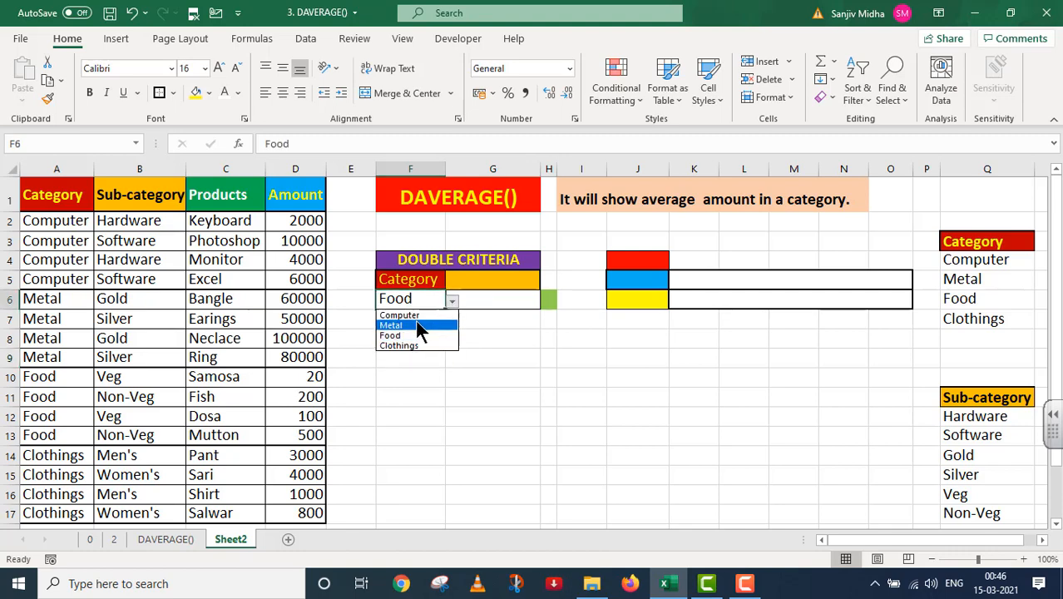
{"action": "left_click", "coordinate": [421, 316]}
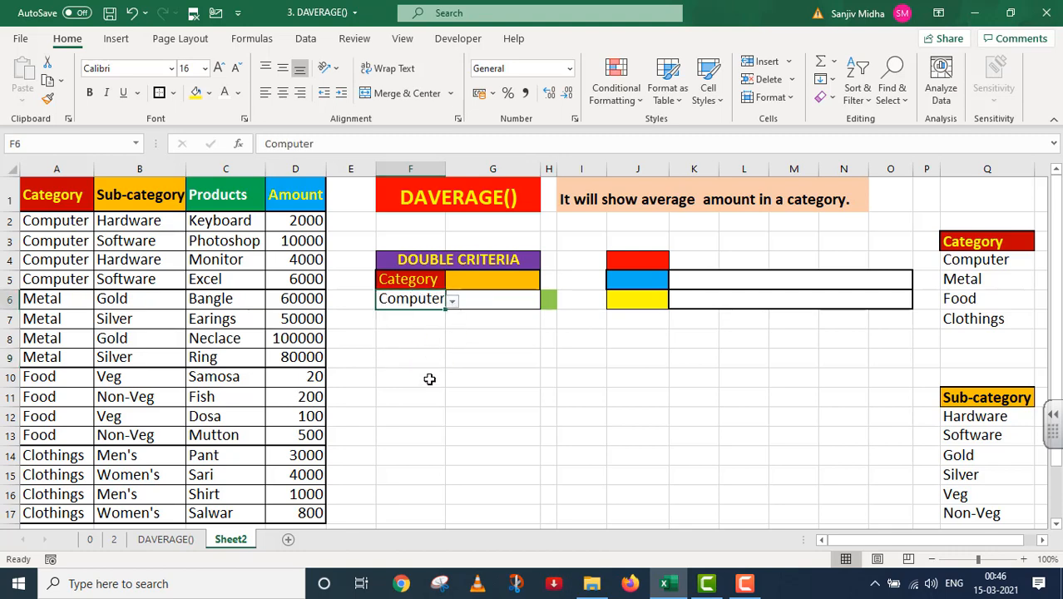
Enter the column label Sub-category in the orange cell G5 beside Category
{"action": "left_click", "coordinate": [466, 282]}
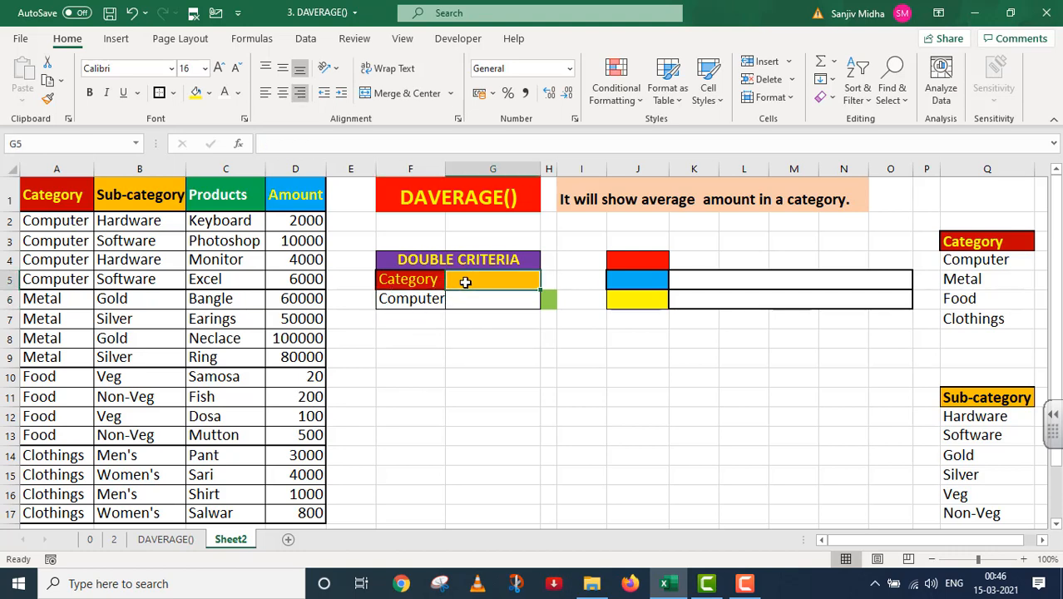
{"action": "type", "text": "Sub"}
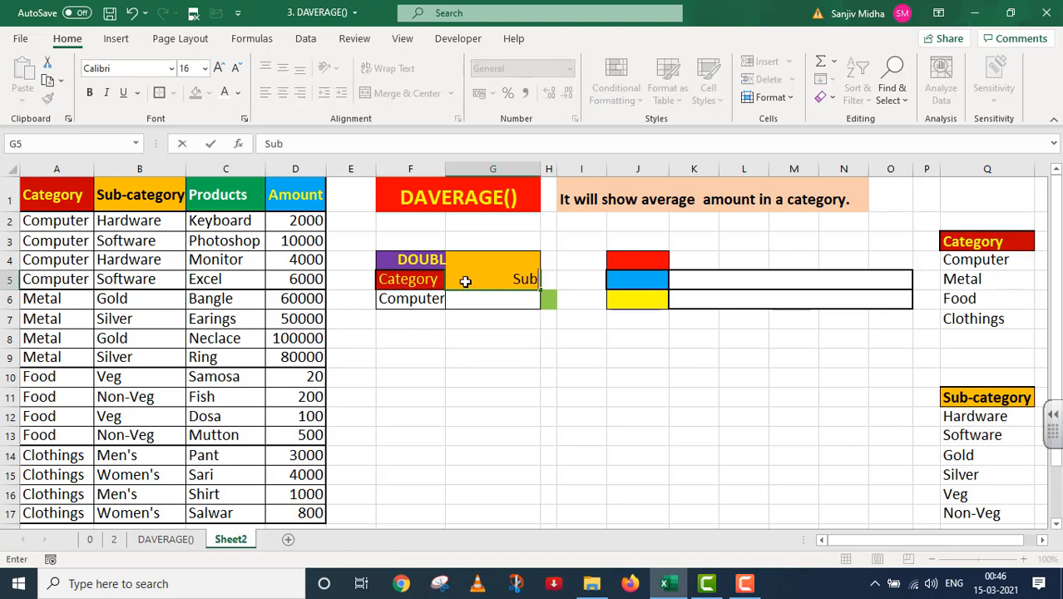
{"action": "type", "text": "-category"}
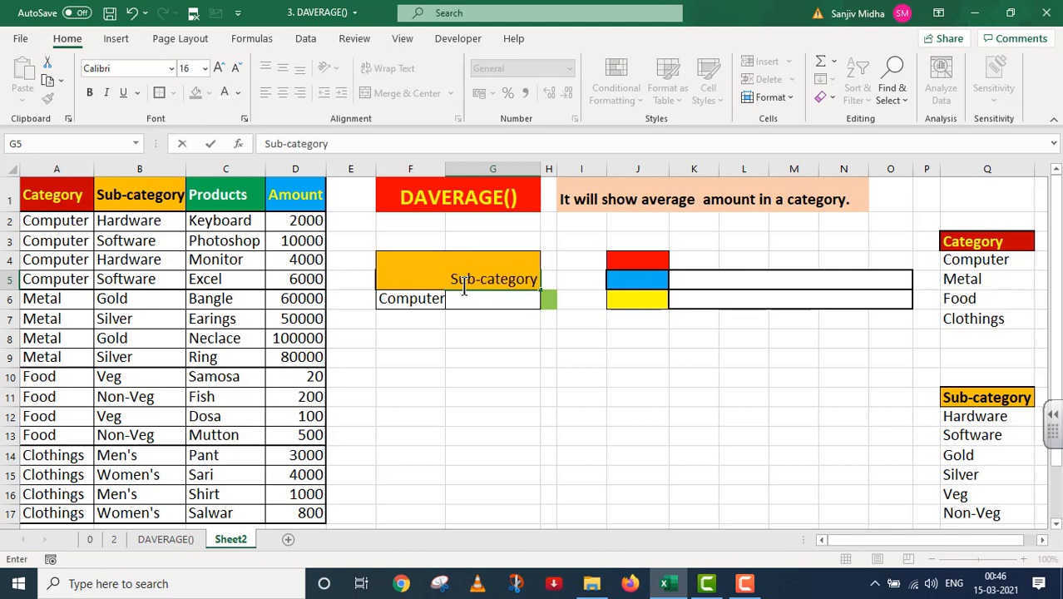
{"action": "left_click", "coordinate": [464, 355]}
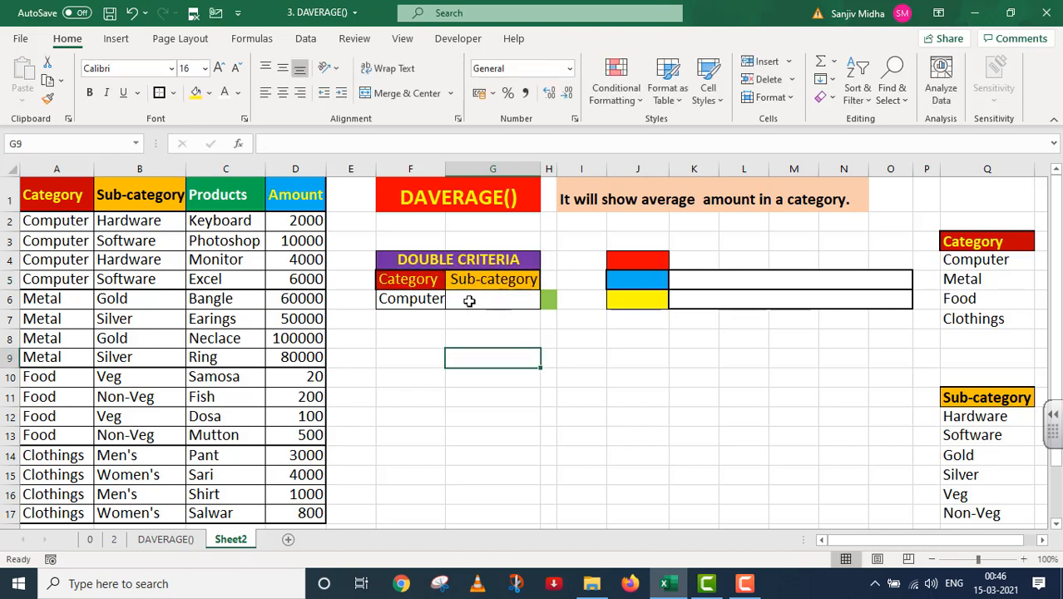
Widen column F slightly so the category name fits inside cell F6
{"action": "left_click", "coordinate": [468, 297]}
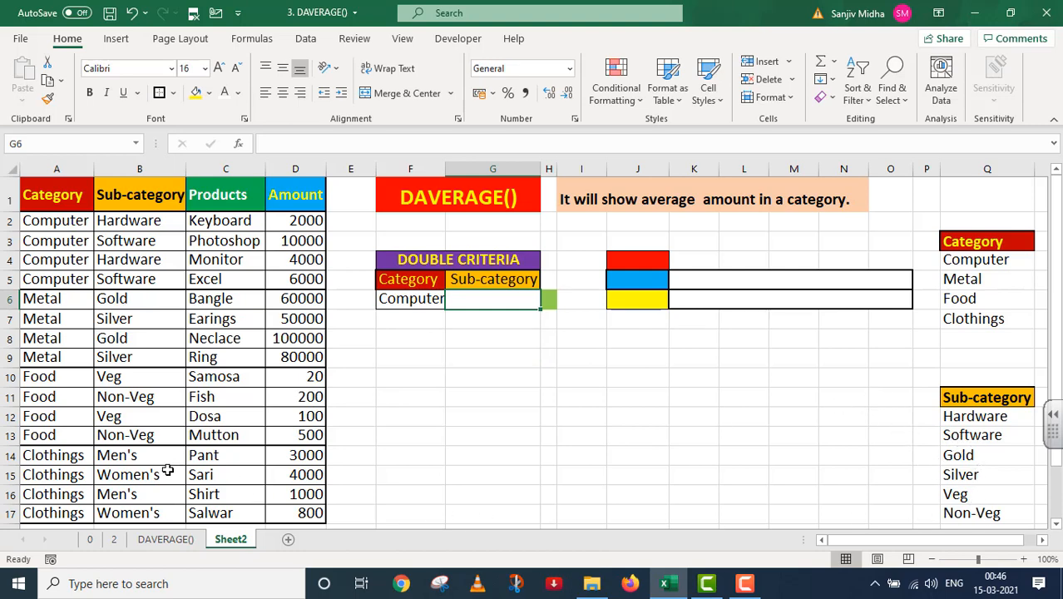
{"action": "scroll", "coordinate": [736, 430], "scroll_direction": "down", "scroll_amount": 1}
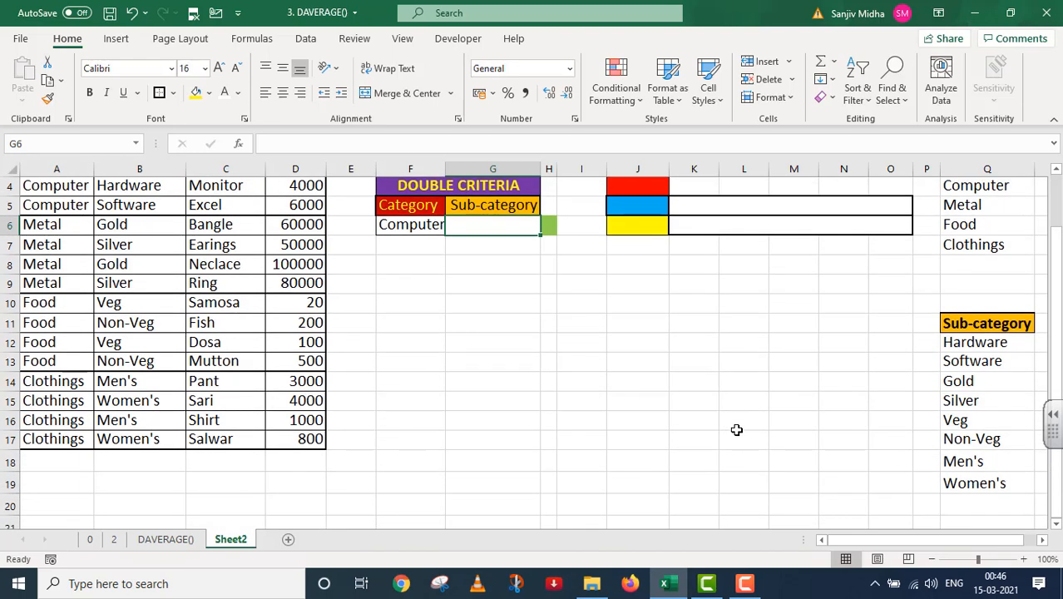
{"action": "scroll", "coordinate": [736, 429], "scroll_direction": "up", "scroll_amount": 1}
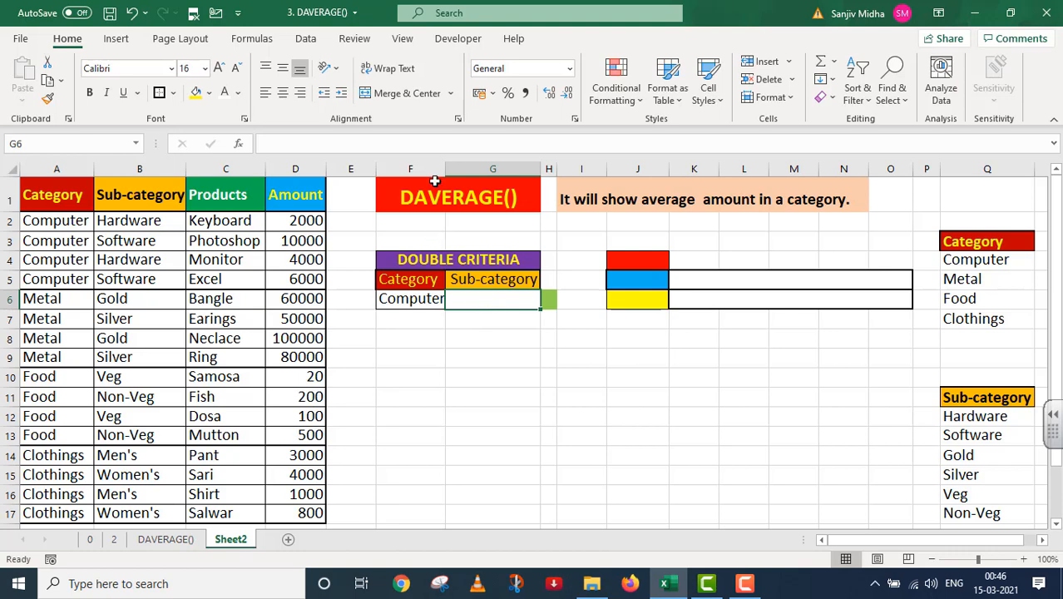
{"action": "left_click_drag", "start_coordinate": [446, 169], "coordinate": [455, 169]}
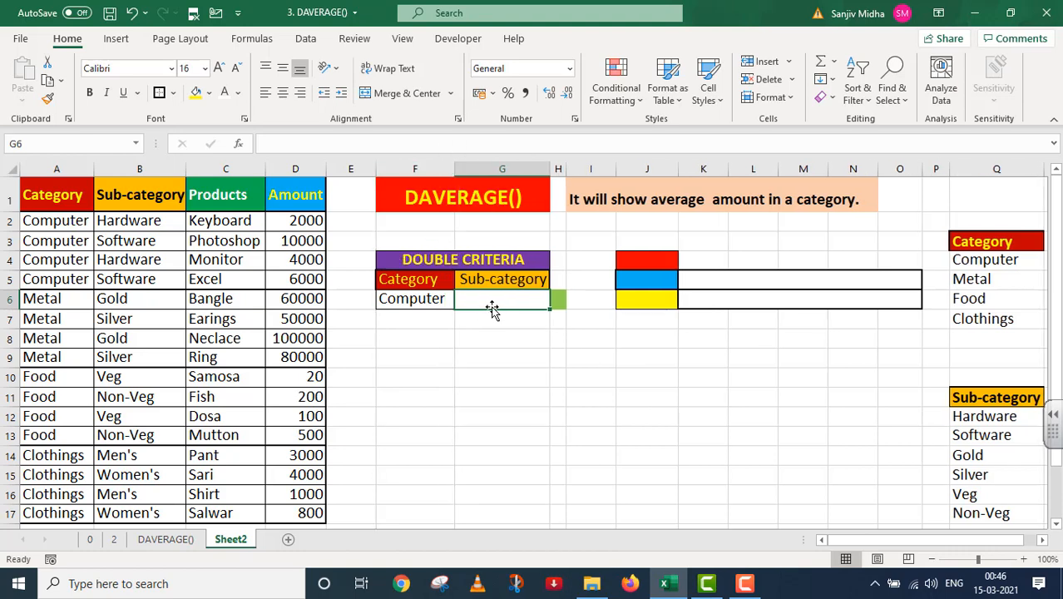
Add list data validation to cell G6 with the sub-category entries =$Q$12:$Q$19 as its source
{"action": "left_click", "coordinate": [305, 42]}
{"action": "left_click", "coordinate": [643, 99]}
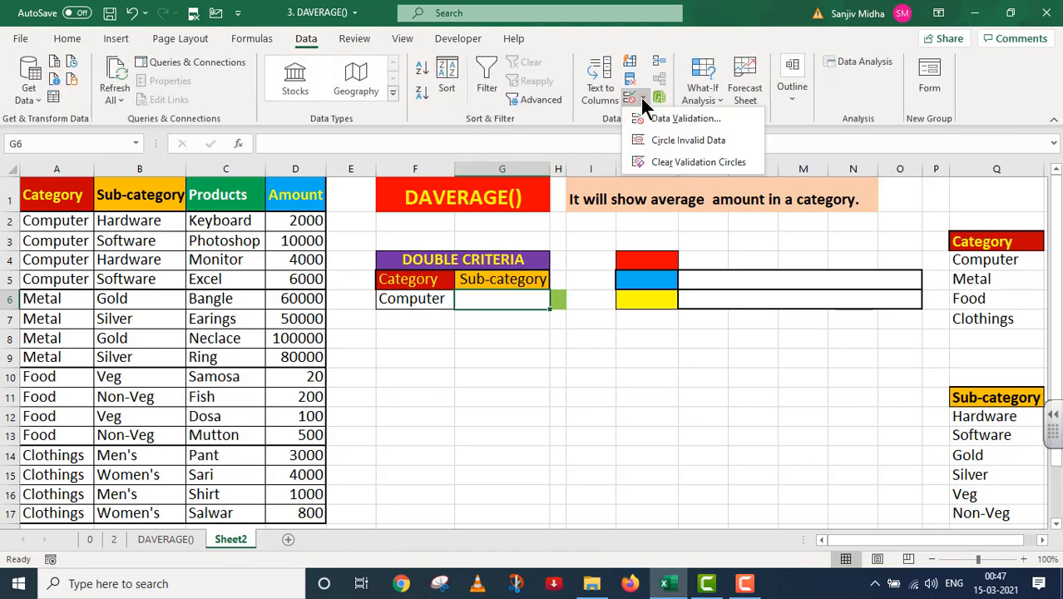
{"action": "left_click", "coordinate": [651, 112]}
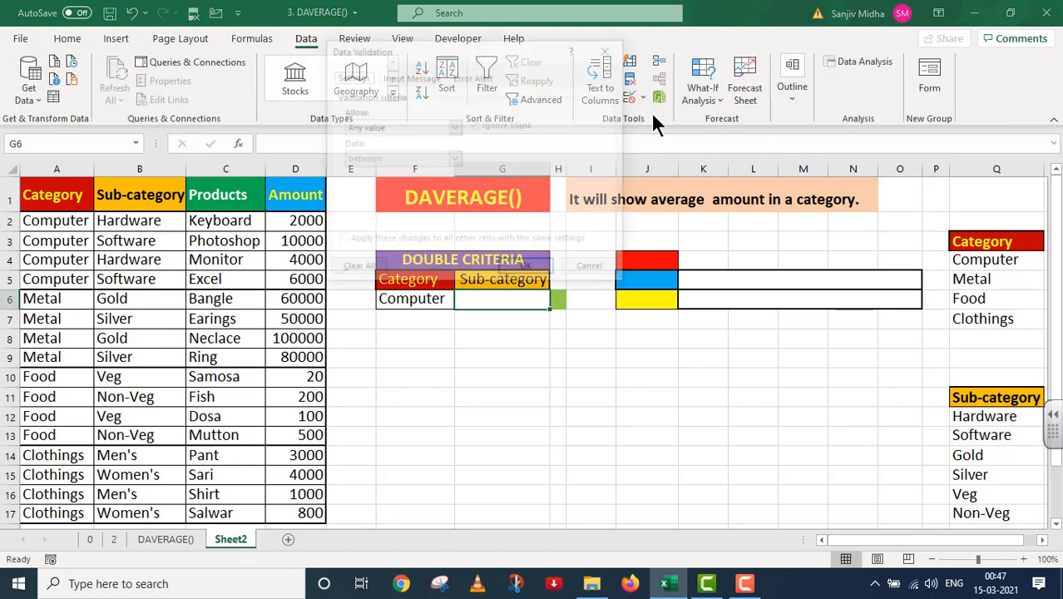
{"action": "left_click", "coordinate": [455, 128]}
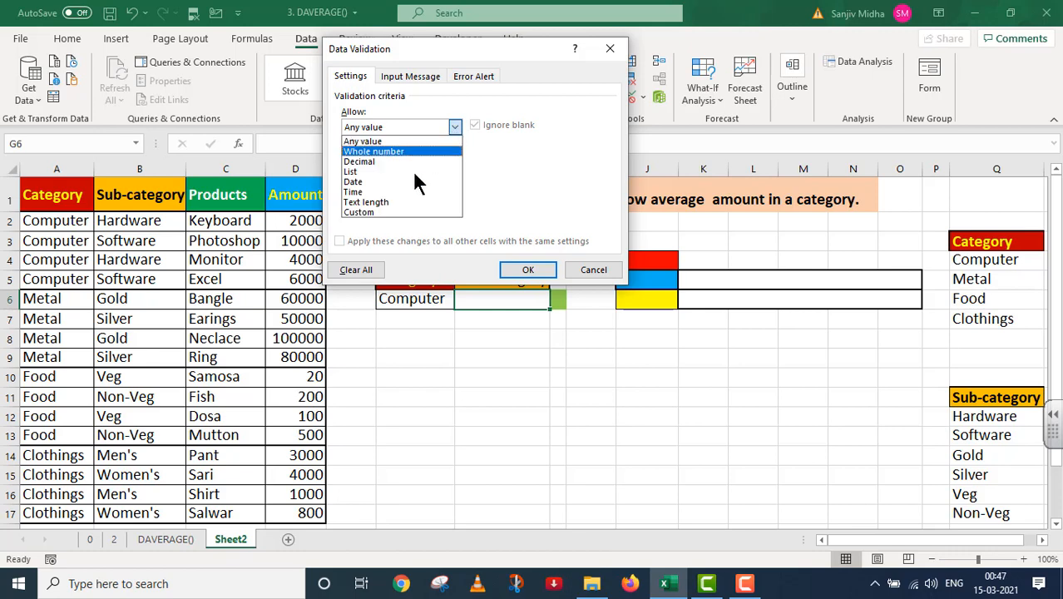
{"action": "left_click", "coordinate": [384, 173]}
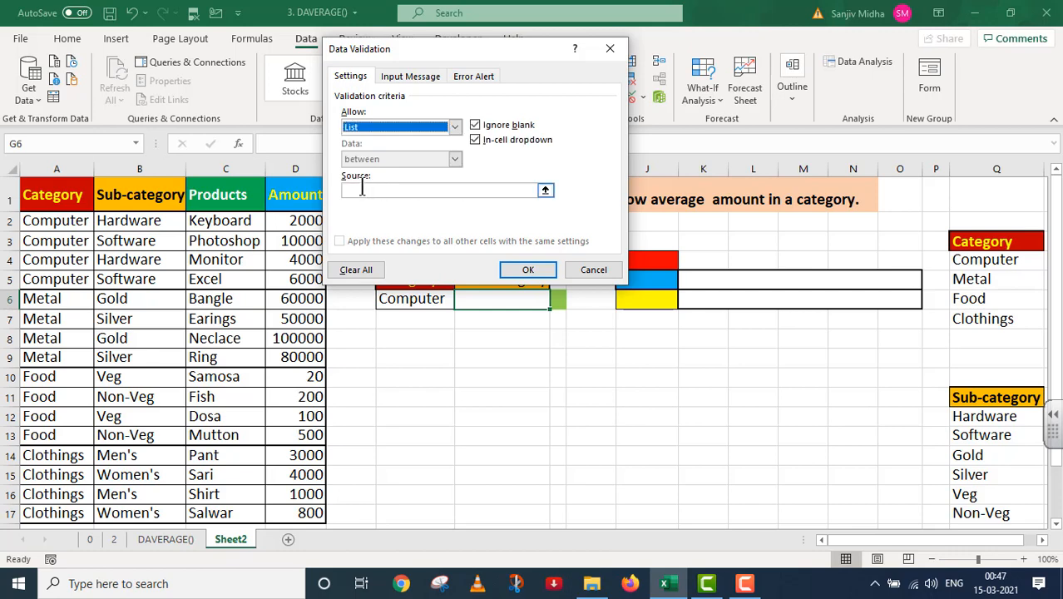
{"action": "left_click", "coordinate": [362, 191]}
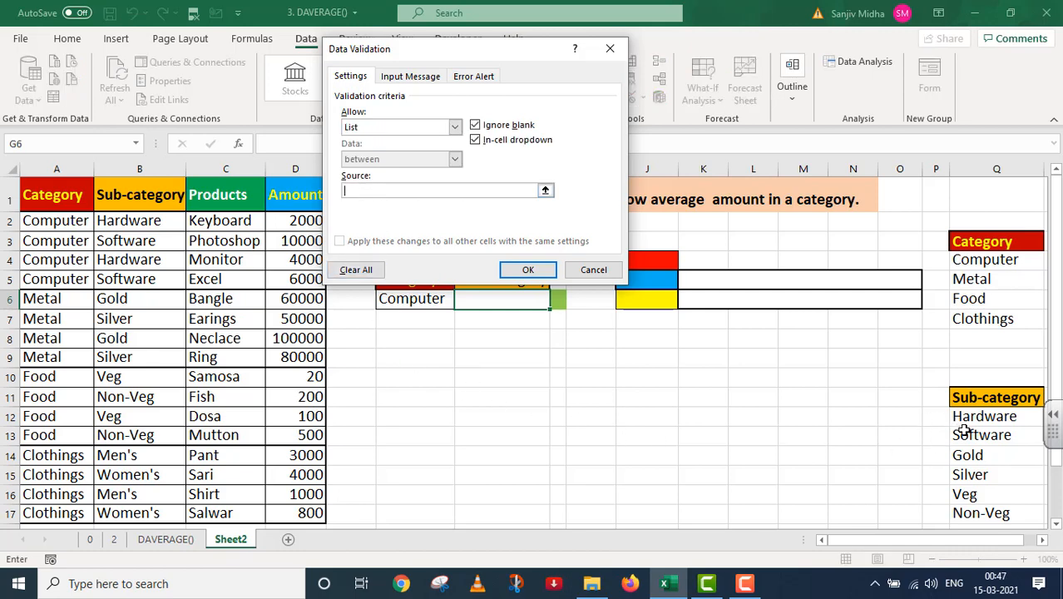
{"action": "left_click_drag", "start_coordinate": [957, 420], "coordinate": [952, 485]}
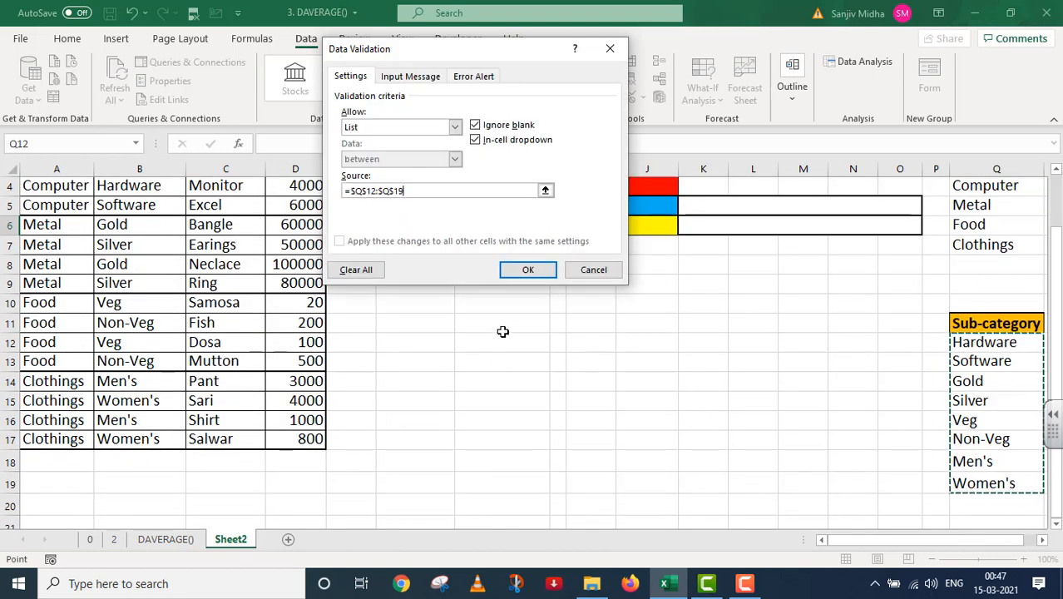
{"action": "left_click", "coordinate": [538, 265]}
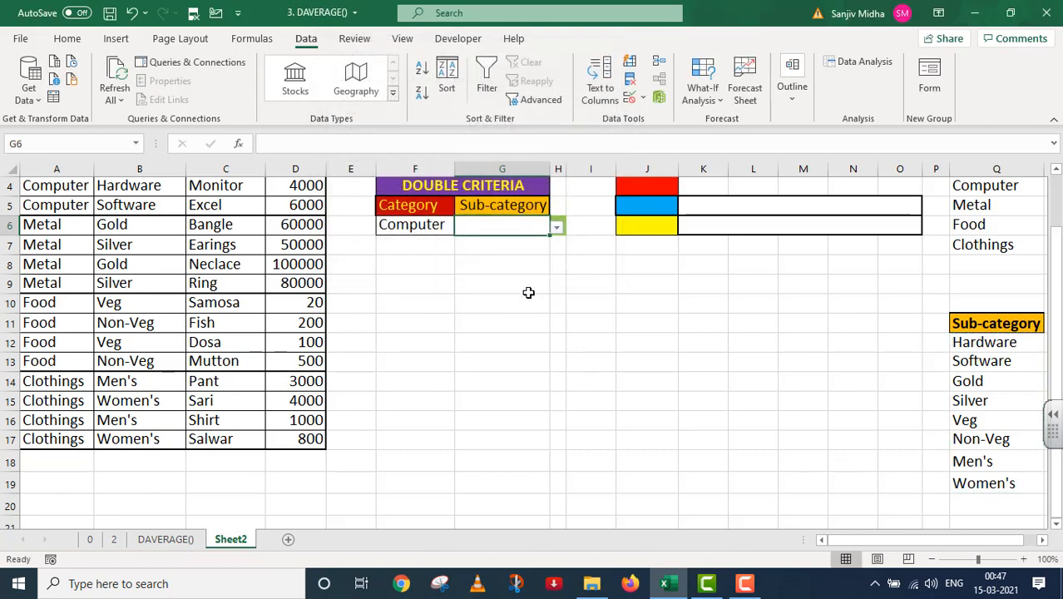
Try the dropdown list in G6 by choosing Silver, and set the sub-category to Hardware
{"action": "left_click", "coordinate": [557, 226]}
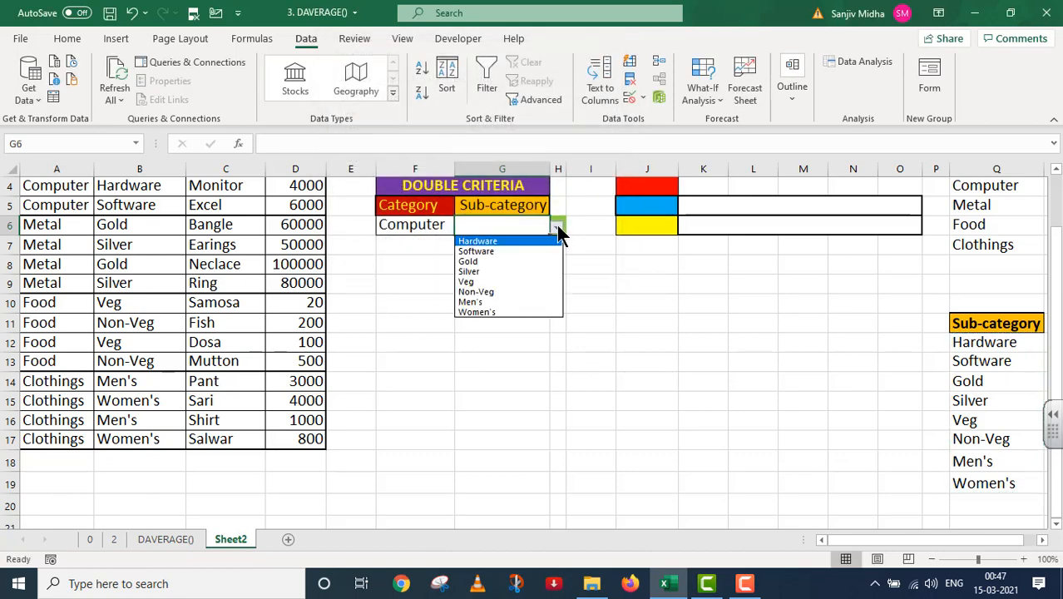
{"action": "left_click", "coordinate": [490, 274]}
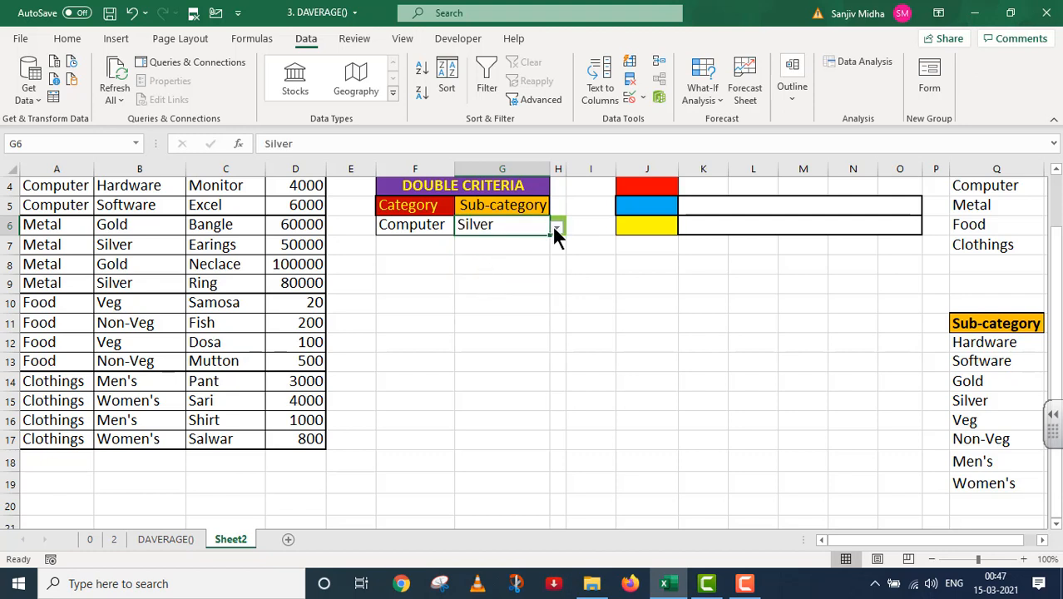
{"action": "left_click", "coordinate": [555, 228]}
{"action": "left_click", "coordinate": [494, 239]}
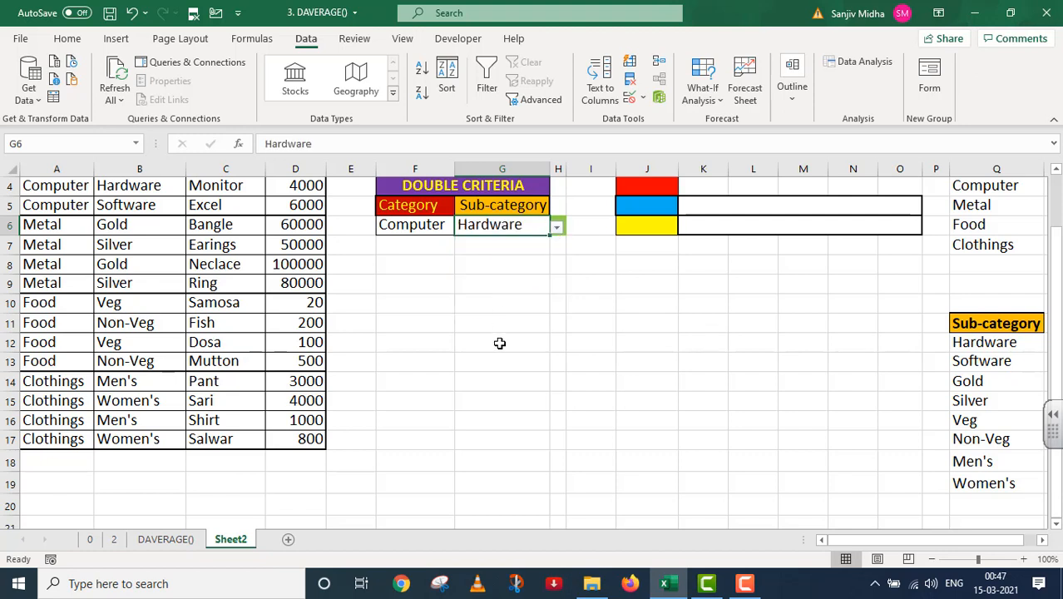
{"action": "scroll", "coordinate": [546, 281], "scroll_direction": "up", "scroll_amount": 1}
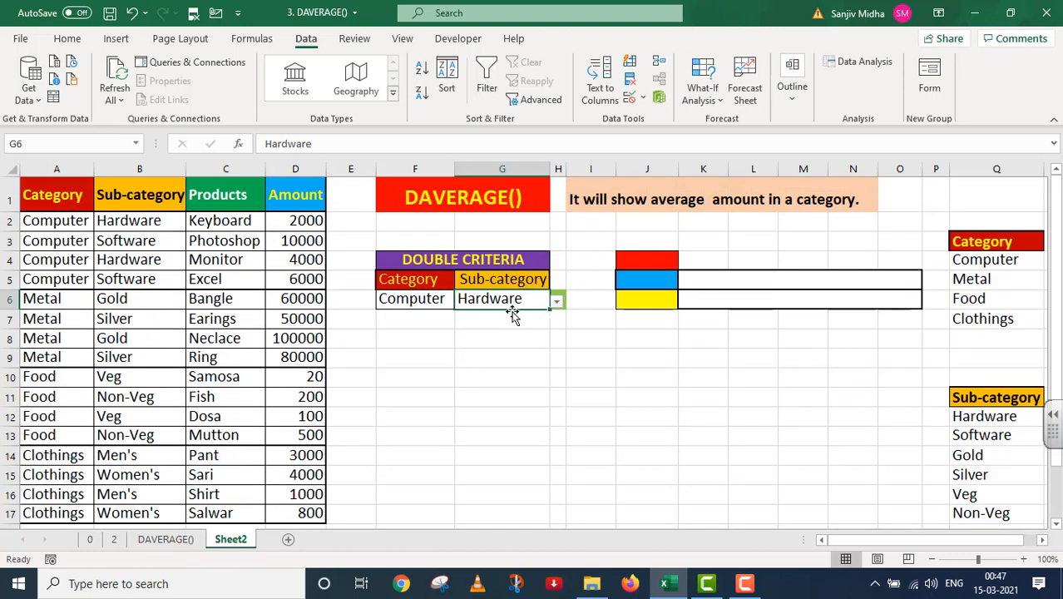
View the category options in the dropdown list of cell F6 without picking a different one
{"action": "left_click", "coordinate": [435, 300]}
{"action": "left_click", "coordinate": [460, 298]}
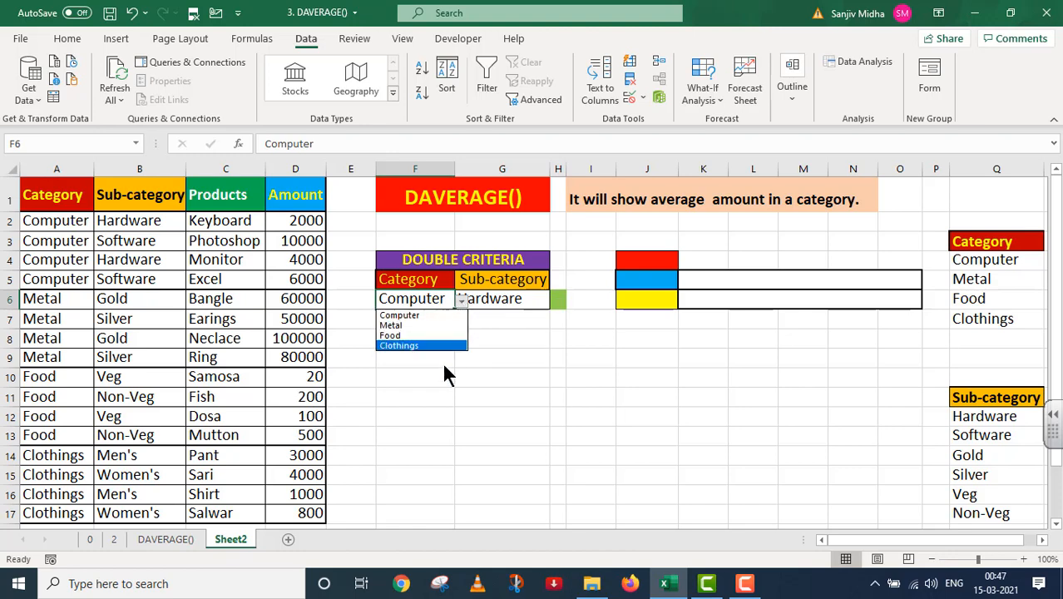
{"action": "left_click", "coordinate": [496, 367]}
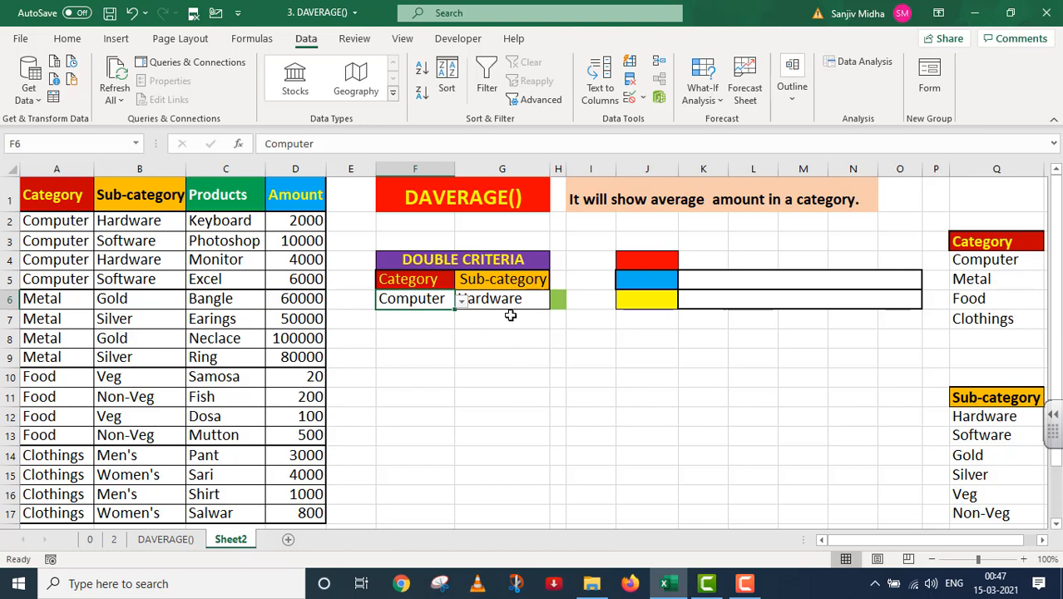
Enter the label Field in the red cell J4 and Amount in the blue cell J5
{"action": "left_click", "coordinate": [642, 261]}
{"action": "type", "text": "Field"}
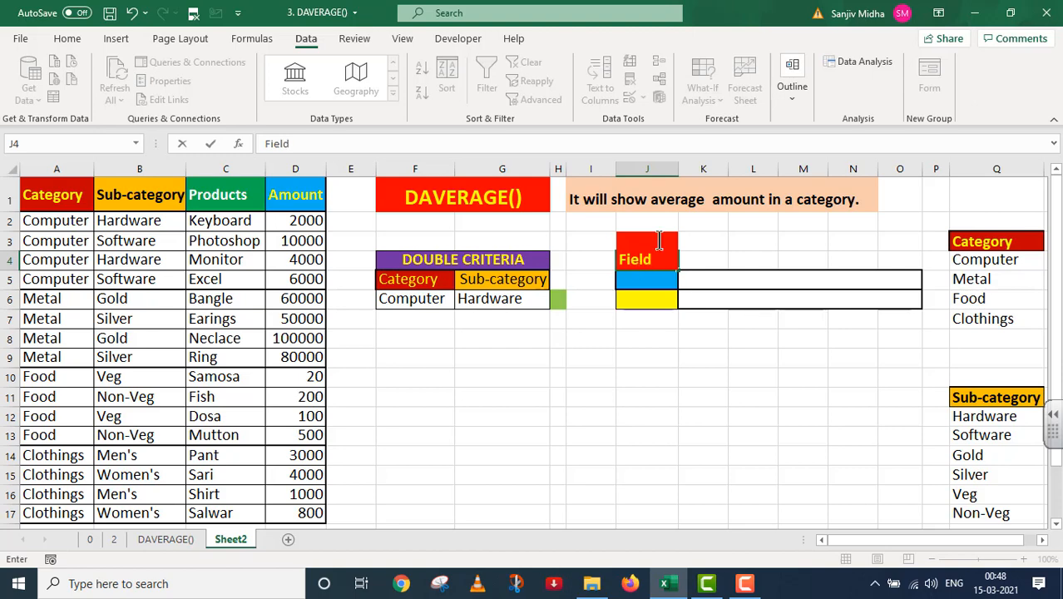
{"action": "left_click", "coordinate": [653, 284]}
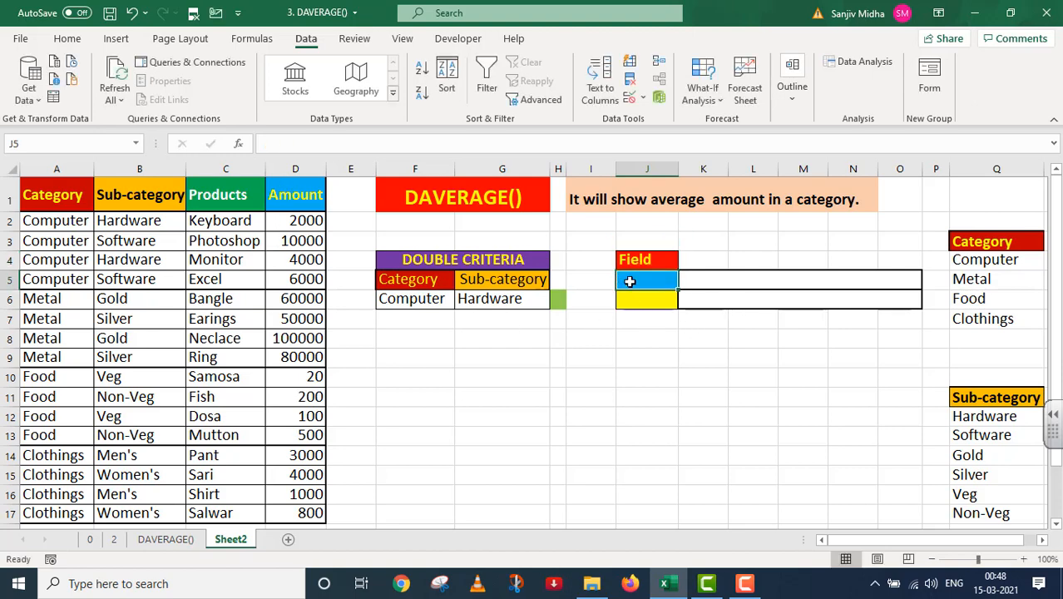
{"action": "double_click", "coordinate": [632, 283]}
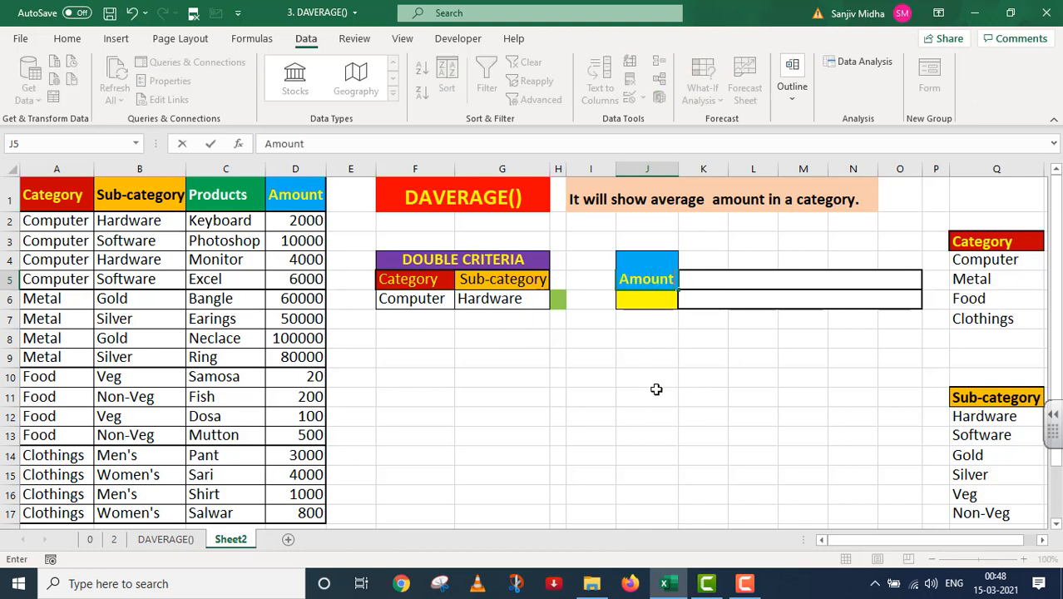
{"action": "left_click", "coordinate": [655, 380]}
Begin a DAVERAGE formula in the yellow cell J6 with the table A1:D17 as the database
{"action": "left_click", "coordinate": [649, 299]}
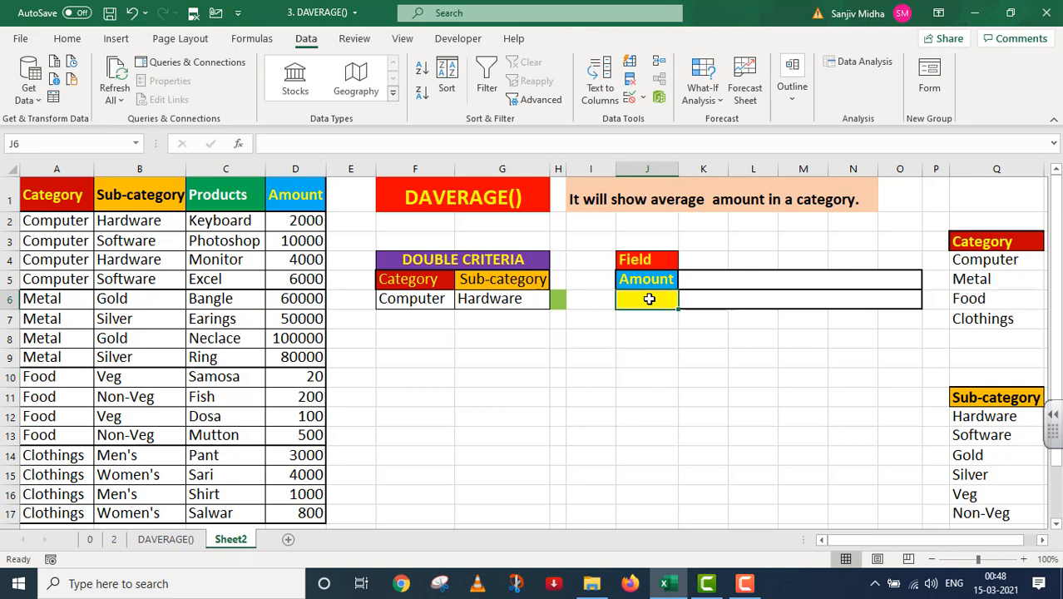
{"action": "double_click", "coordinate": [649, 299]}
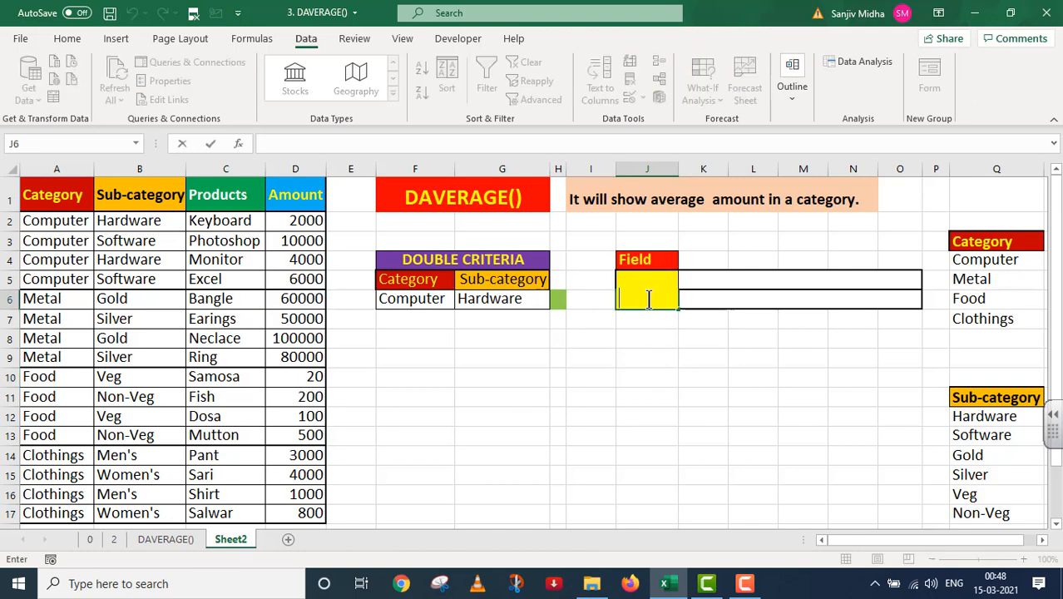
{"action": "type", "text": "="}
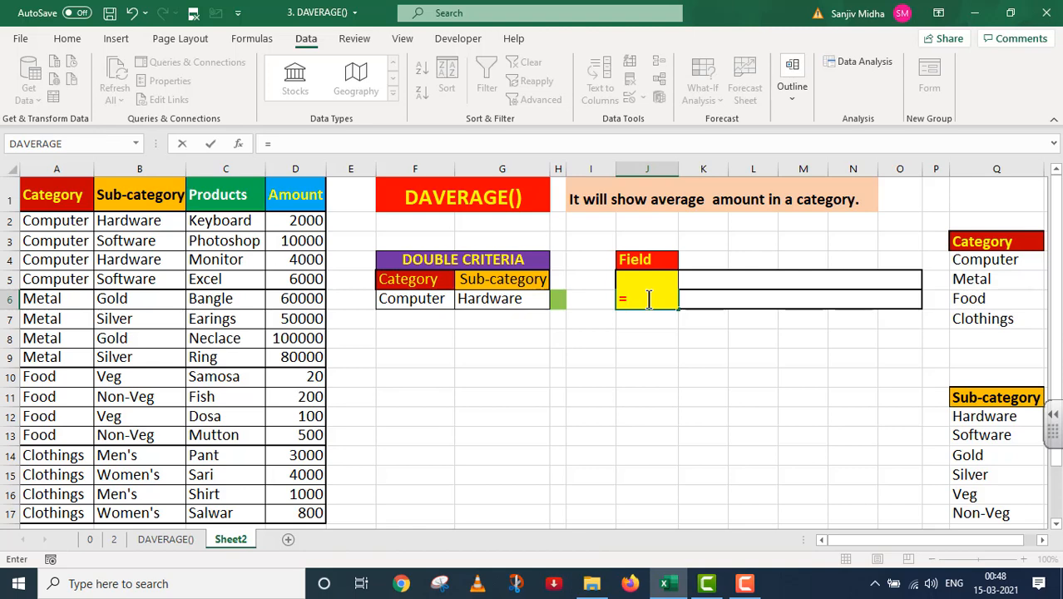
{"action": "type", "text": "DAV"}
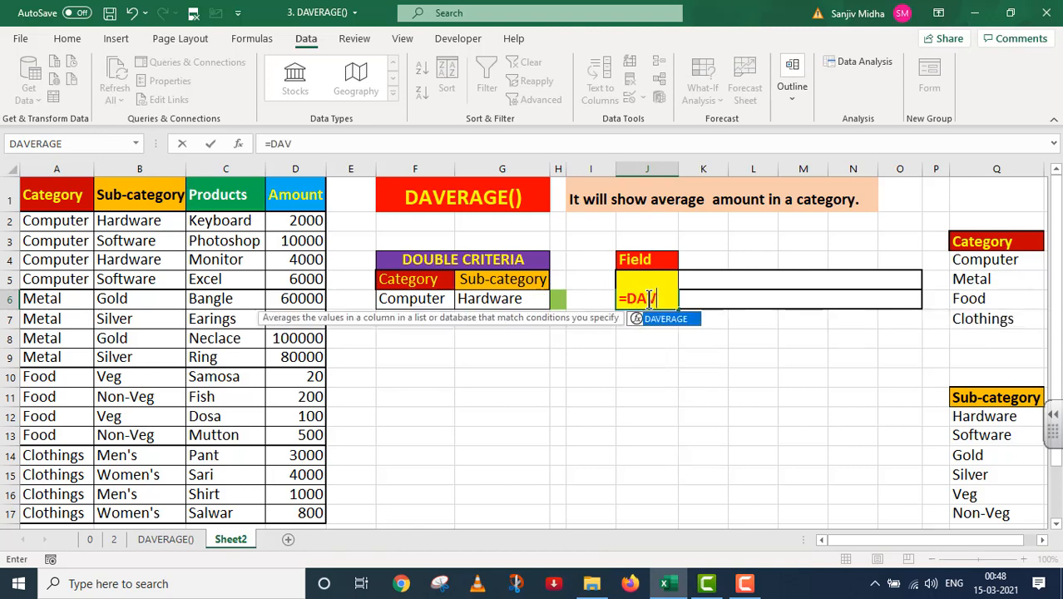
{"action": "type", "text": "ERAGE"}
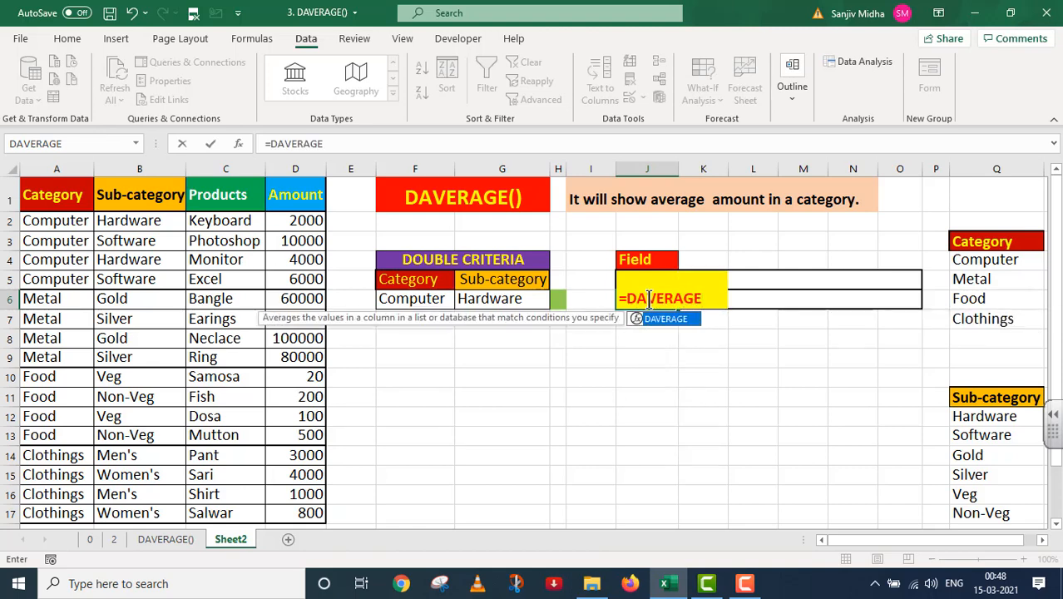
{"action": "type", "text": "("}
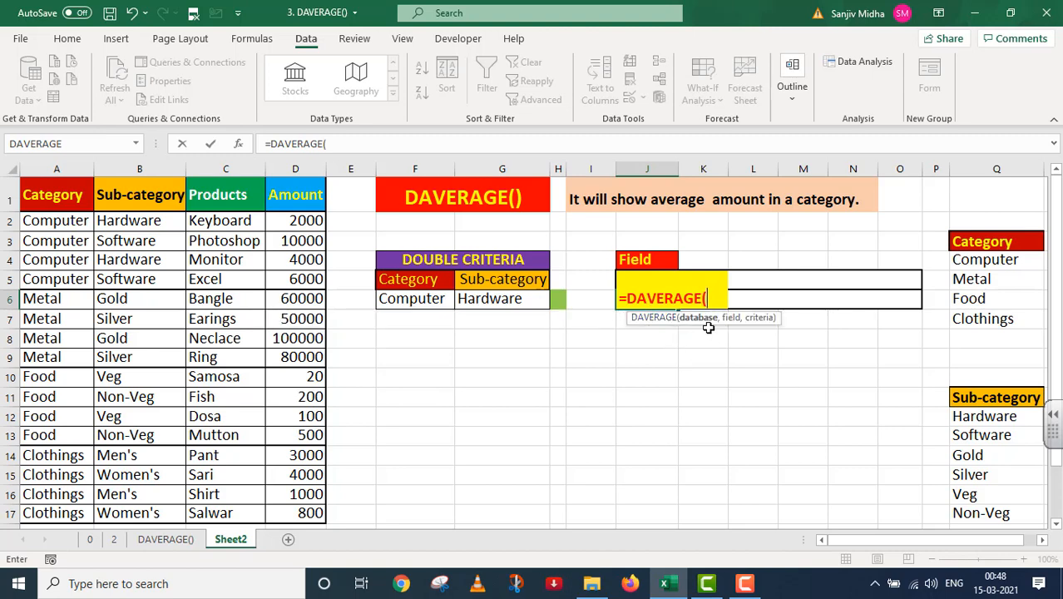
{"action": "left_click_drag", "start_coordinate": [25, 199], "coordinate": [301, 513]}
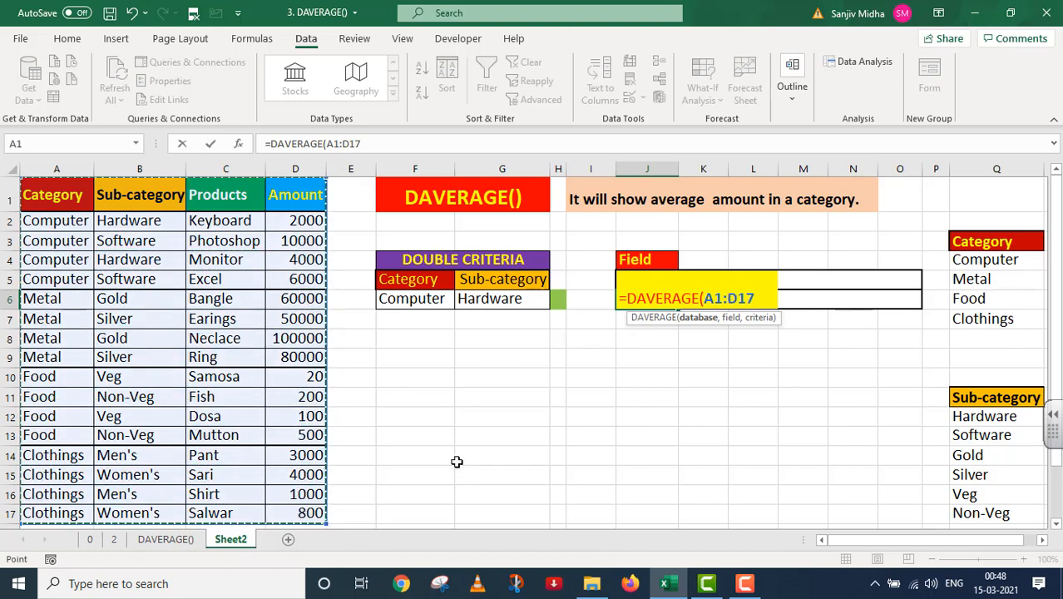
{"action": "type", "text": ","}
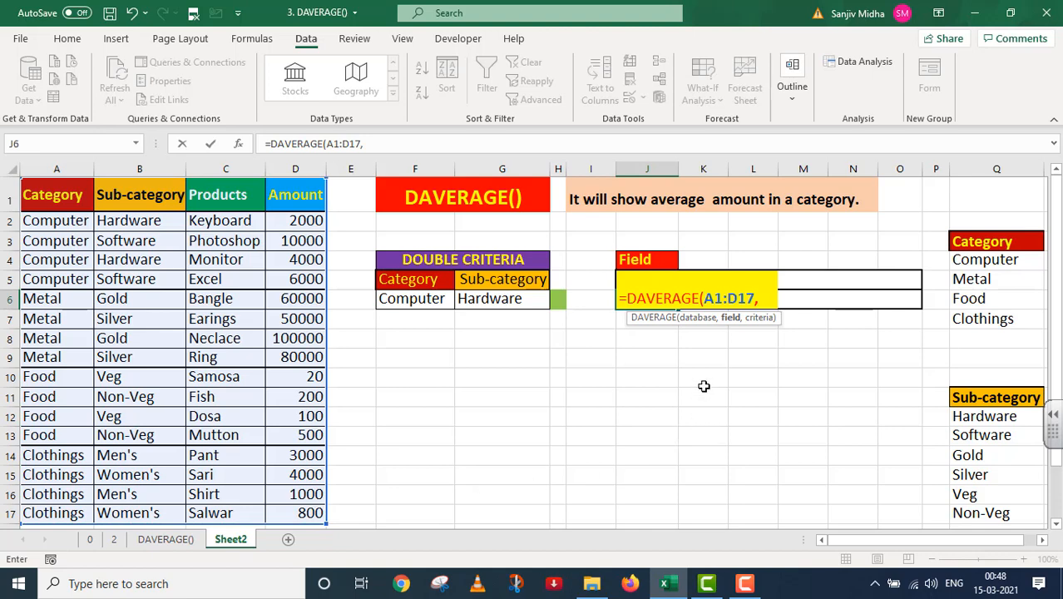
Complete the DAVERAGE formula in J6 with the Amount header D1 as field and F5:G6 as criteria
{"action": "left_click", "coordinate": [305, 202]}
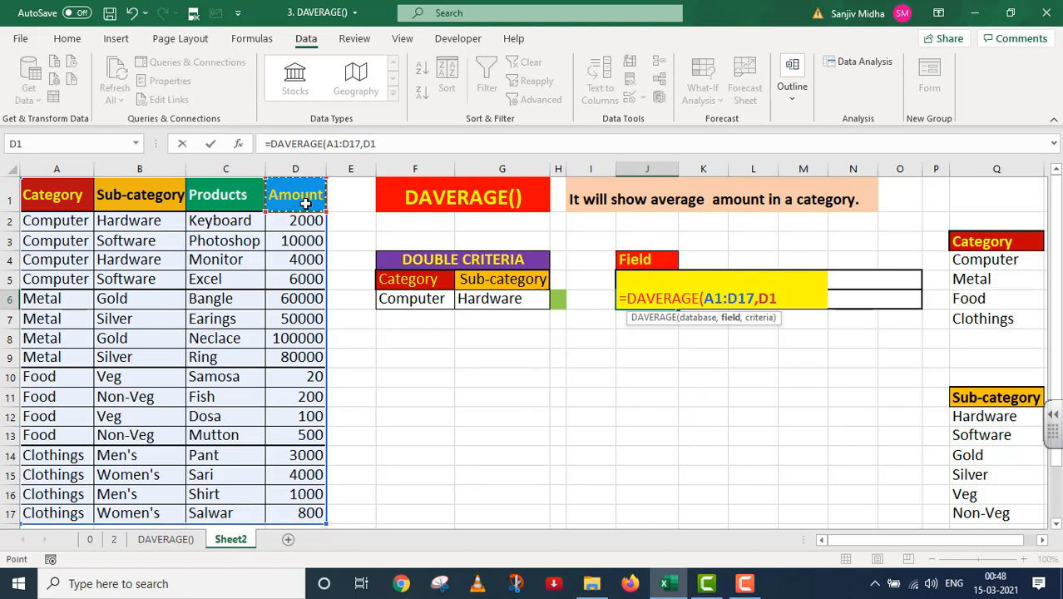
{"action": "type", "text": ","}
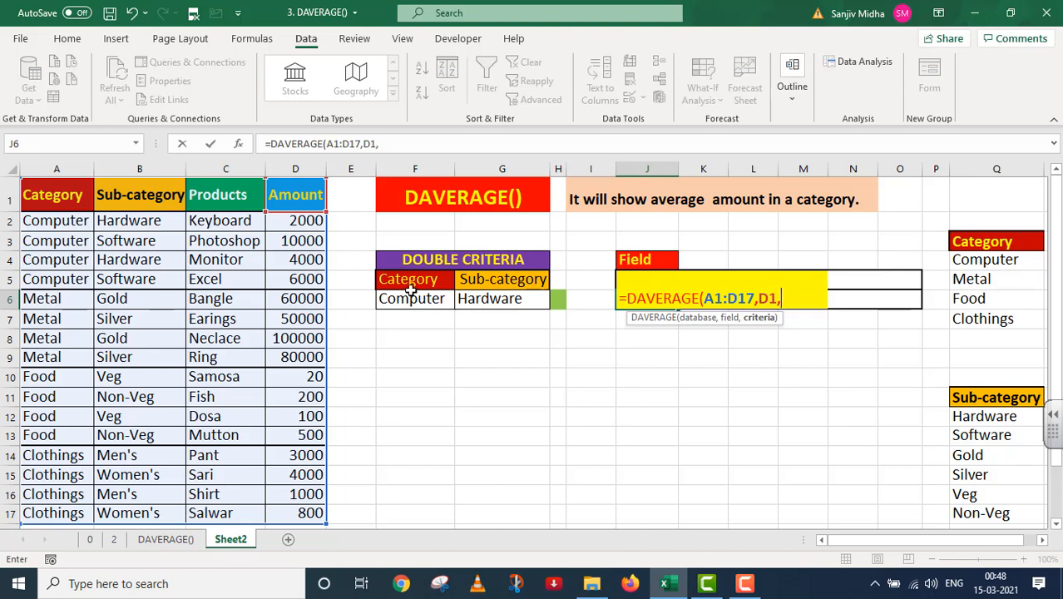
{"action": "left_click_drag", "start_coordinate": [393, 280], "coordinate": [492, 299]}
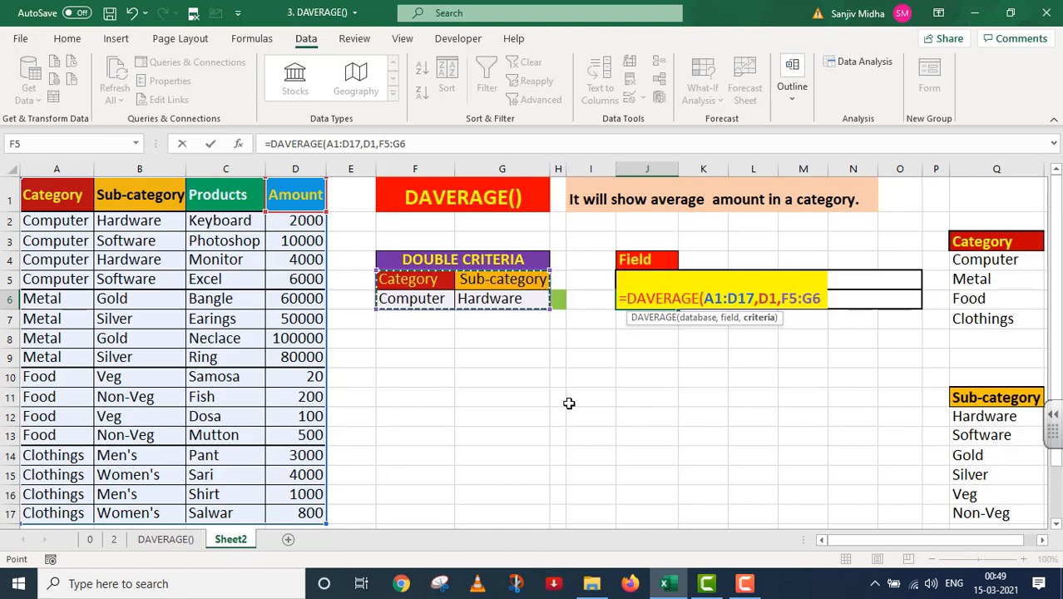
{"action": "type", "text": ")"}
{"action": "key", "text": "Return"}
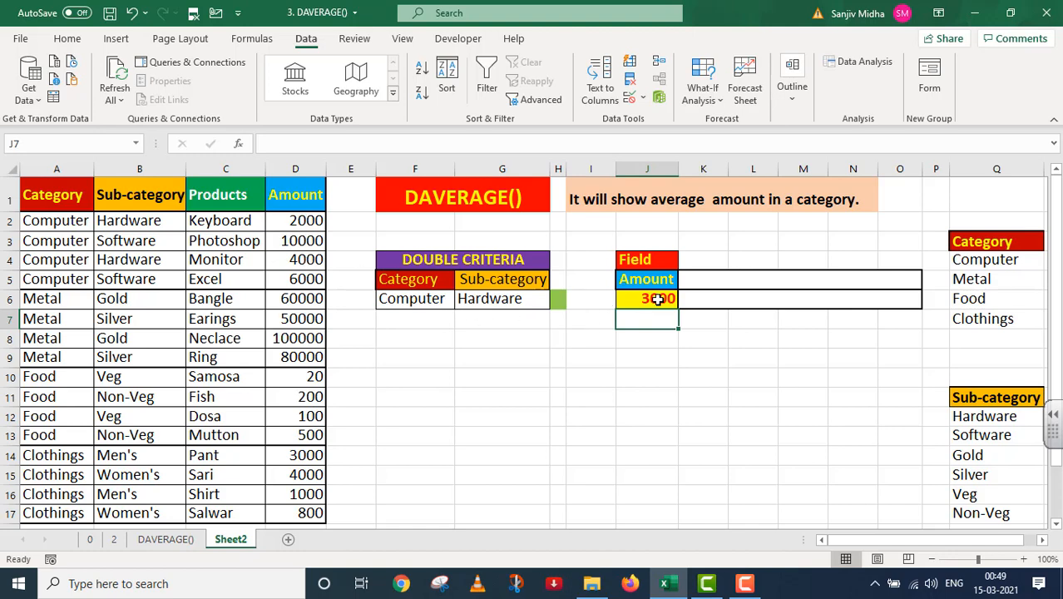
Set the criteria to category Food in F6 and sub-category Non-Veg in G6
{"action": "left_click", "coordinate": [437, 298]}
{"action": "left_click", "coordinate": [461, 302]}
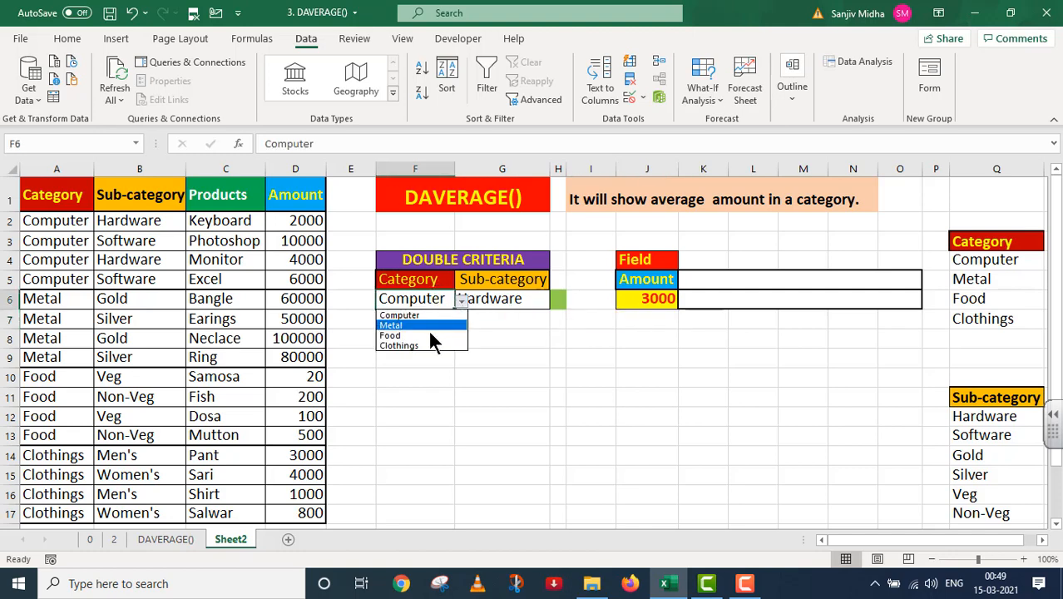
{"action": "left_click", "coordinate": [428, 334]}
{"action": "left_click", "coordinate": [491, 297]}
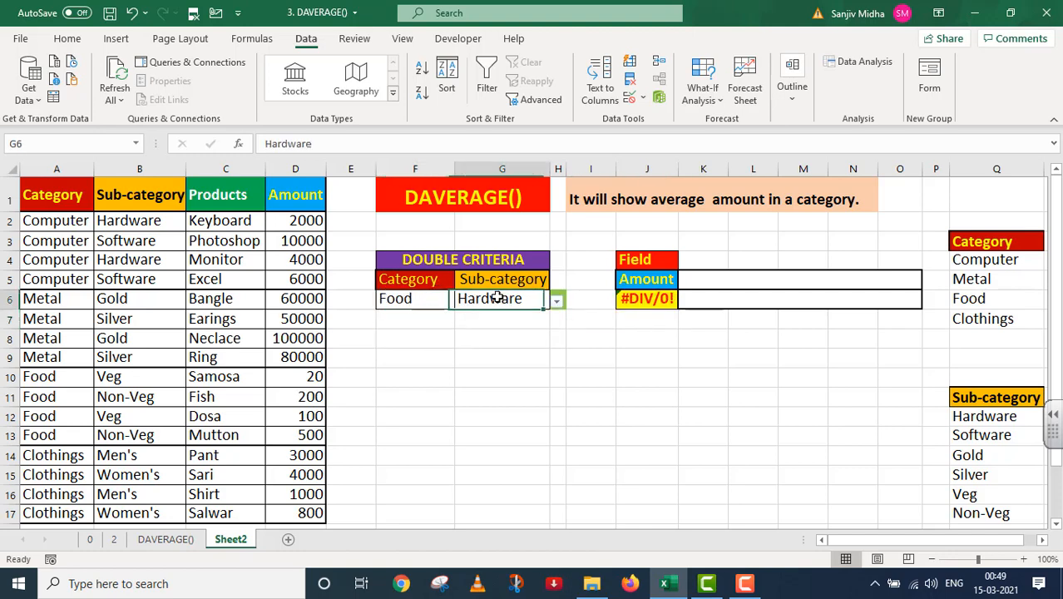
{"action": "left_click", "coordinate": [556, 302]}
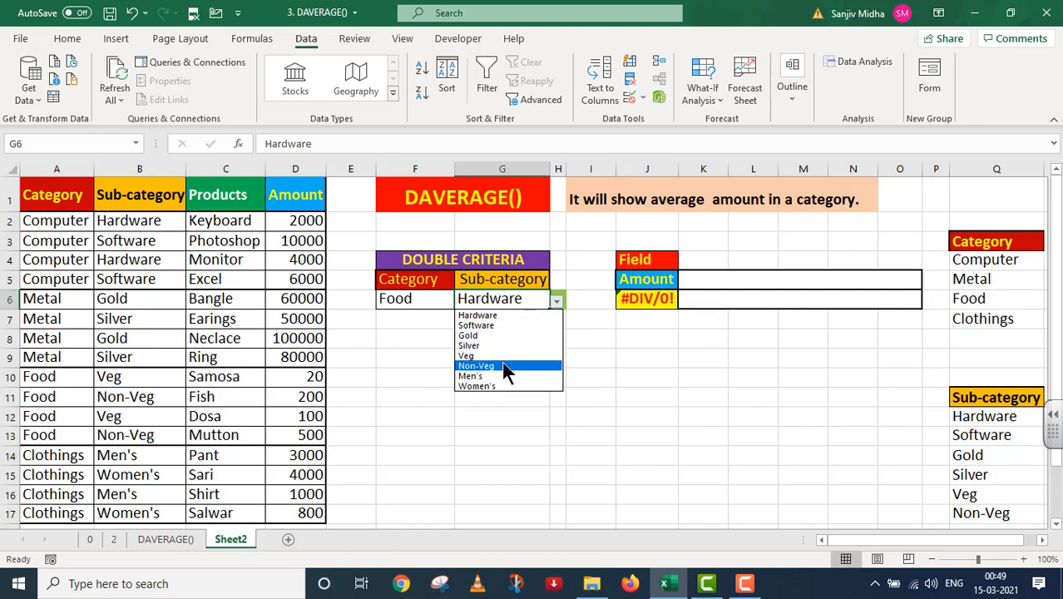
{"action": "left_click", "coordinate": [498, 366]}
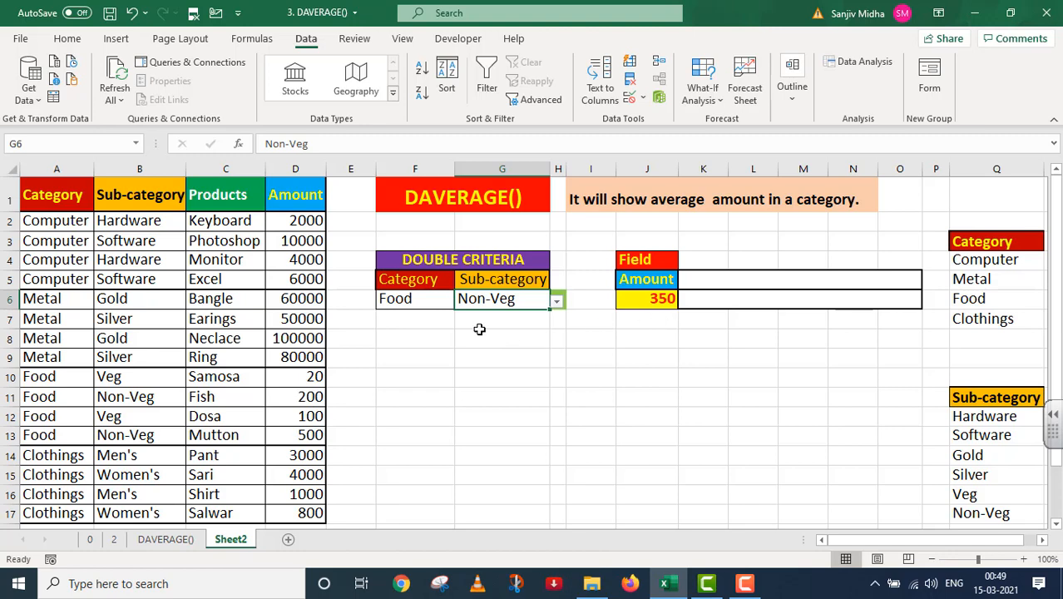
Change the criteria to category Clothings in F6 and sub-category Women's in G6
{"action": "left_click", "coordinate": [441, 300]}
{"action": "left_click", "coordinate": [461, 300]}
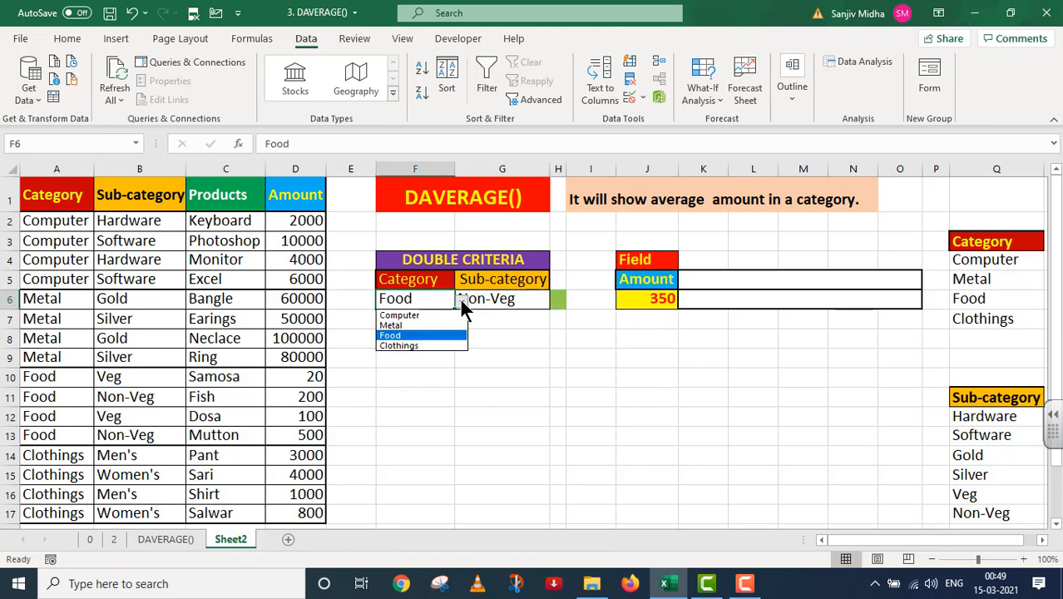
{"action": "left_click", "coordinate": [434, 343]}
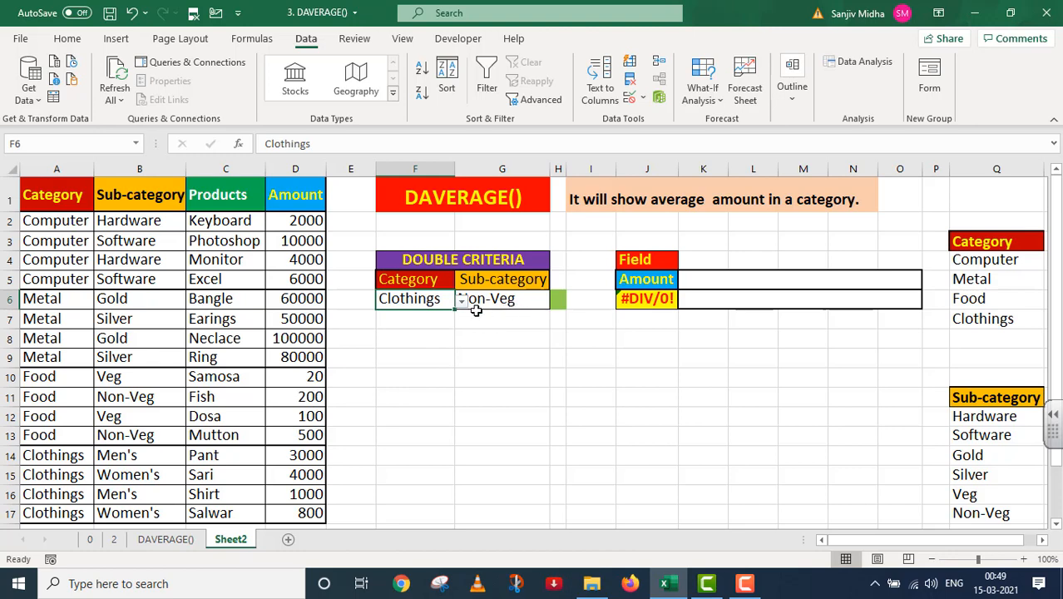
{"action": "left_click", "coordinate": [505, 299]}
{"action": "left_click", "coordinate": [557, 302]}
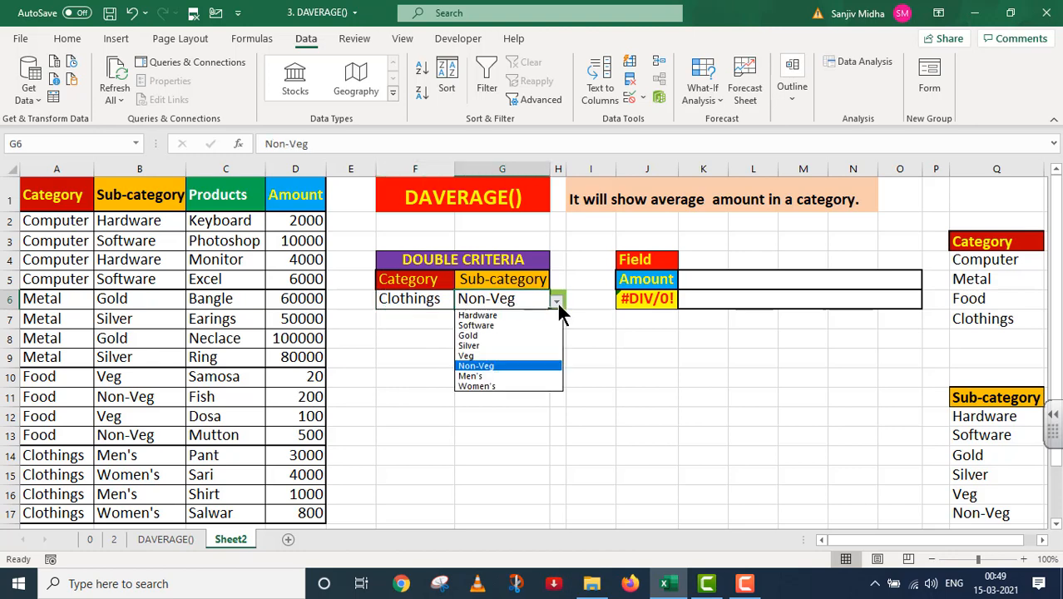
{"action": "left_click", "coordinate": [496, 387]}
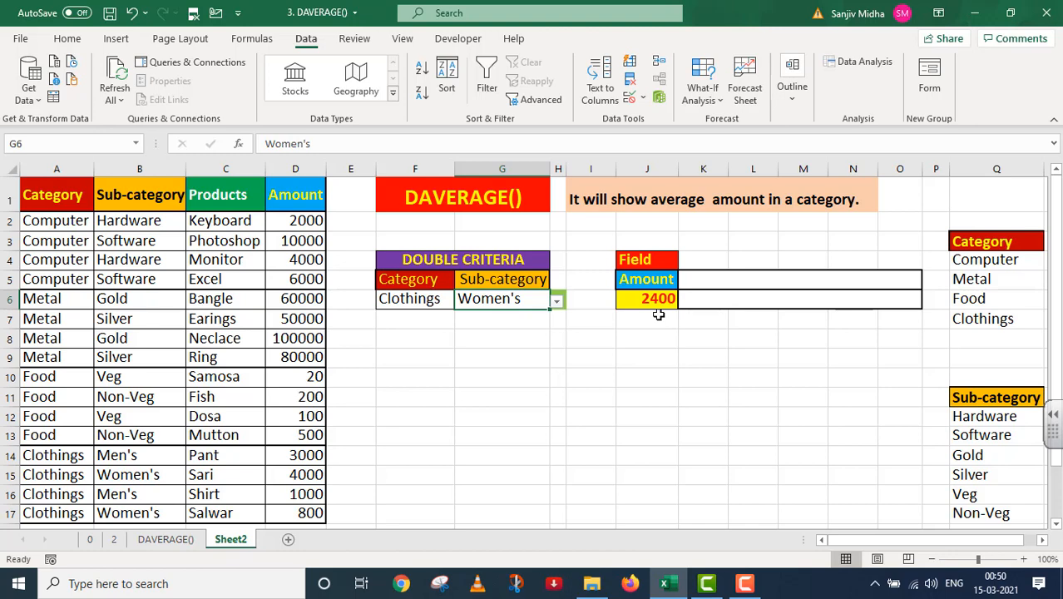
Make the hidden DAVERAGE formula text in cell K6 readable by setting its font color to black
{"action": "left_click", "coordinate": [701, 299]}
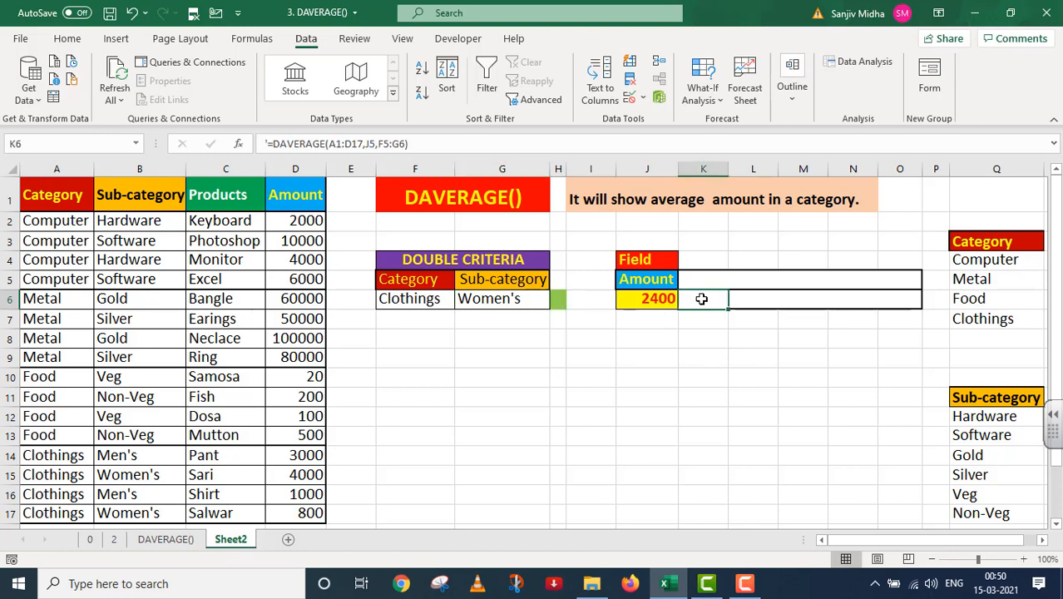
{"action": "left_click", "coordinate": [67, 40]}
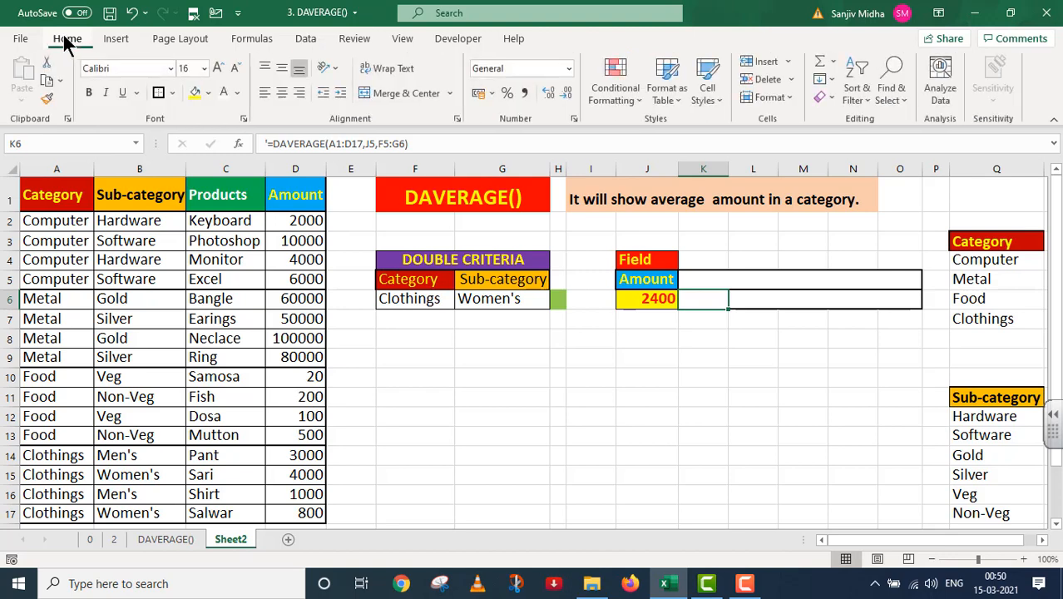
{"action": "left_click", "coordinate": [46, 98]}
{"action": "left_click", "coordinate": [705, 300]}
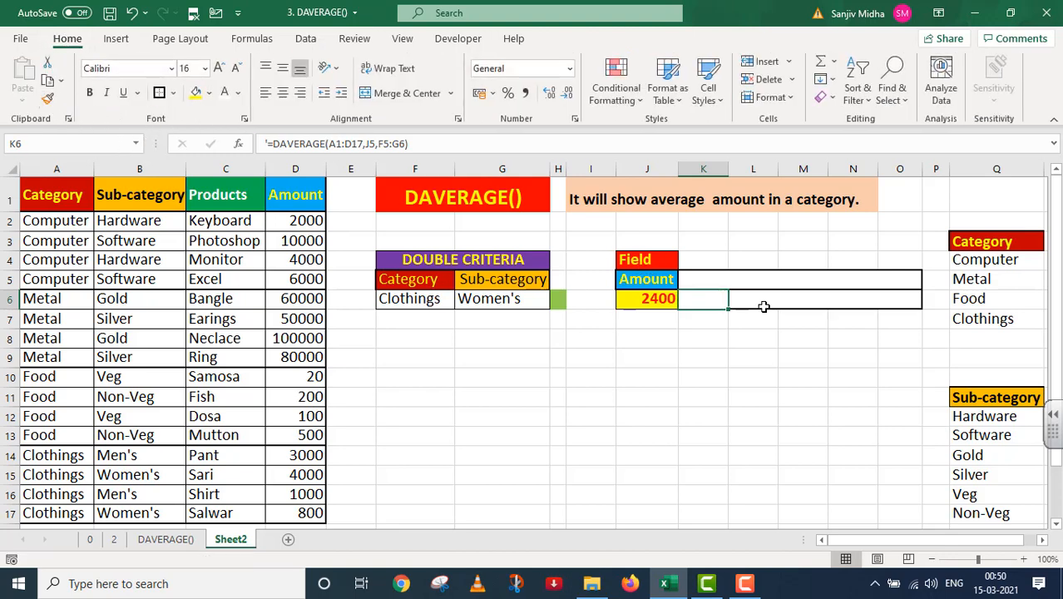
{"action": "left_click", "coordinate": [238, 92]}
{"action": "left_click", "coordinate": [239, 155]}
{"action": "left_click", "coordinate": [593, 359]}
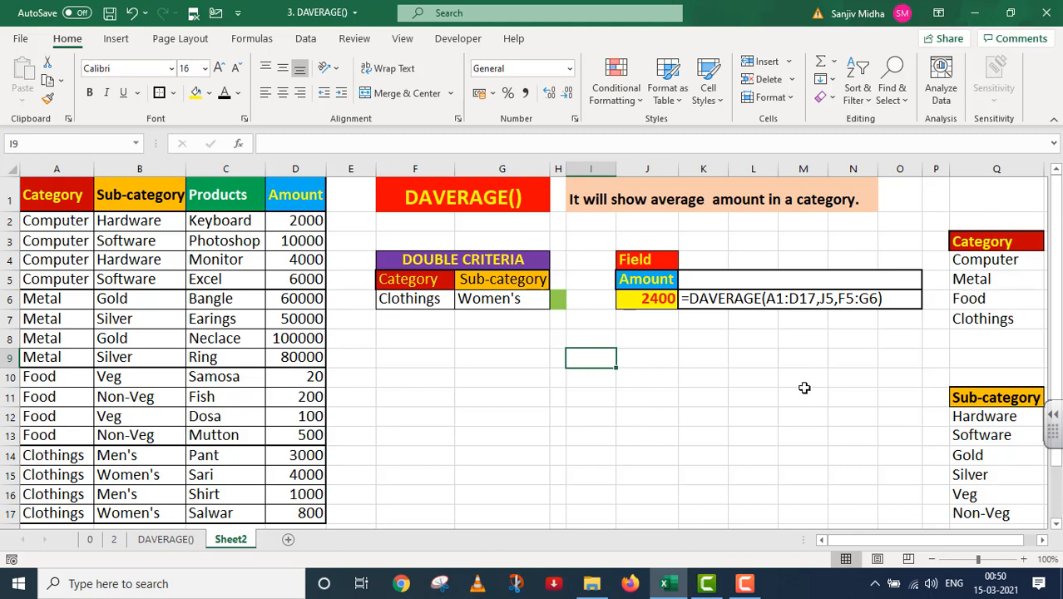
Select cell K5 containing the hidden DAVERAGE syntax text
{"action": "left_click", "coordinate": [705, 279]}
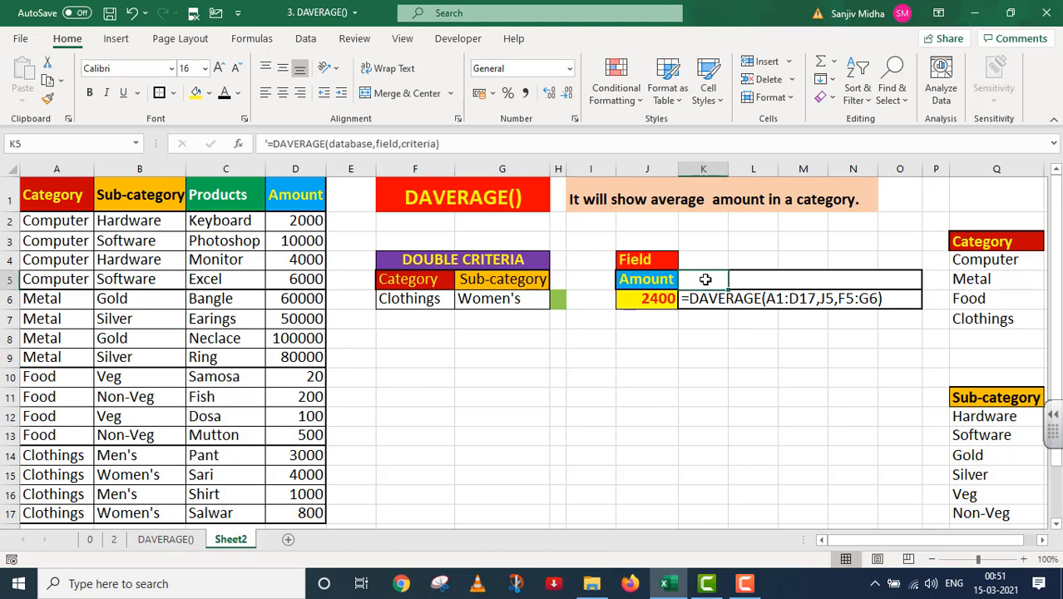